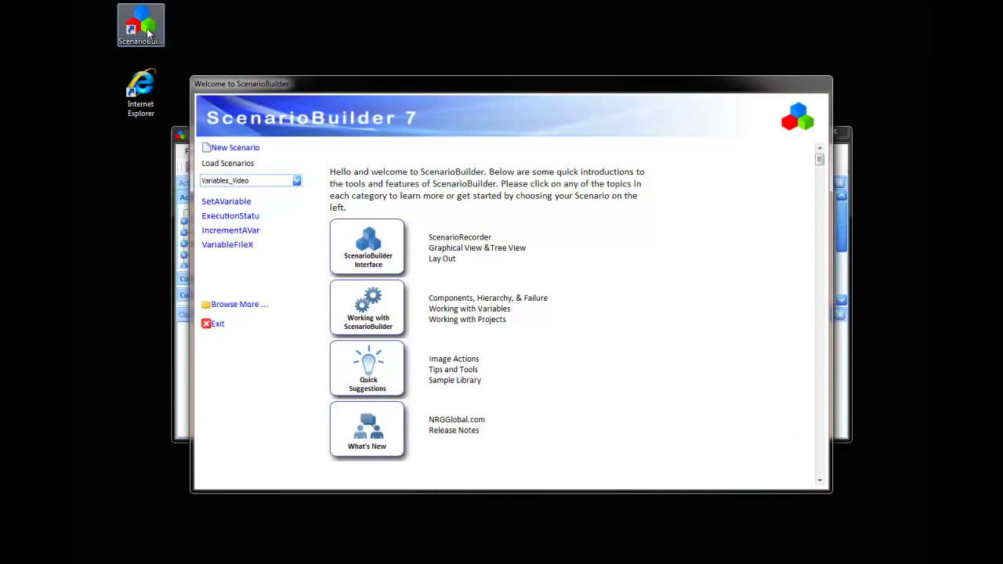
# - Open SetAVariable and confirm Date is set to [Date MM/d+1/yyyy] and typed as %Date%
pyautogui.click(239, 204)
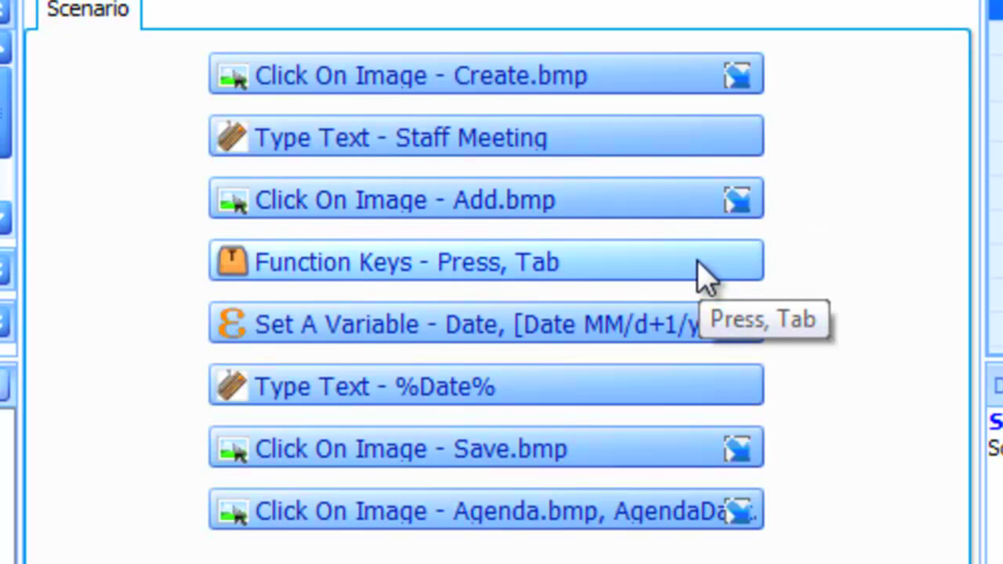
pyautogui.click(689, 338)
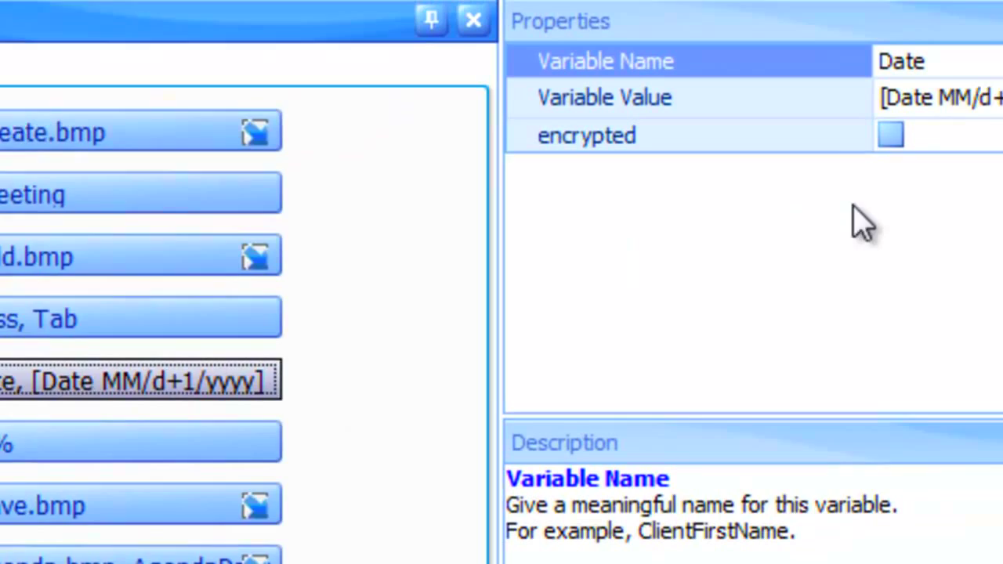
pyautogui.click(978, 132)
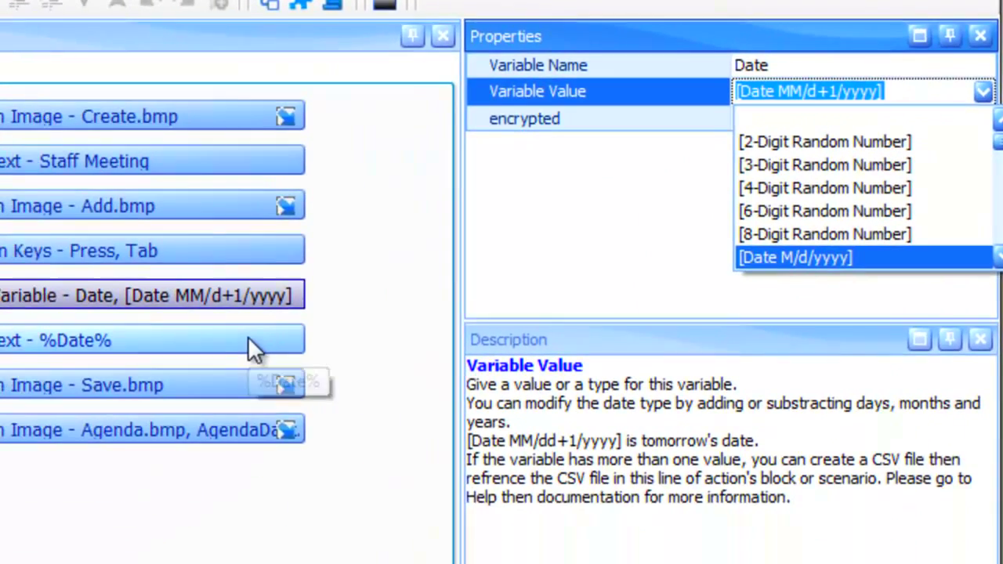
pyautogui.click(249, 337)
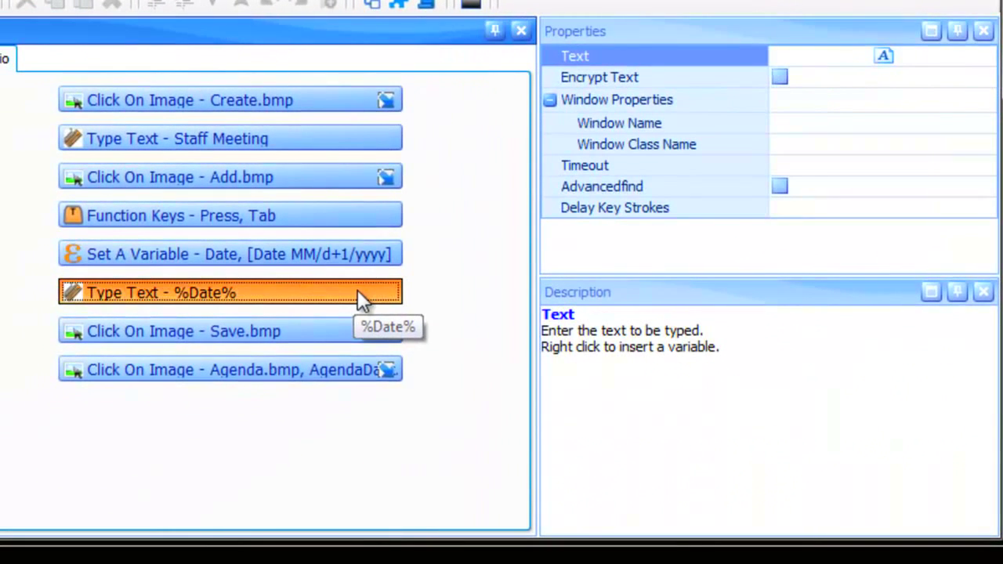
pyautogui.click(884, 55)
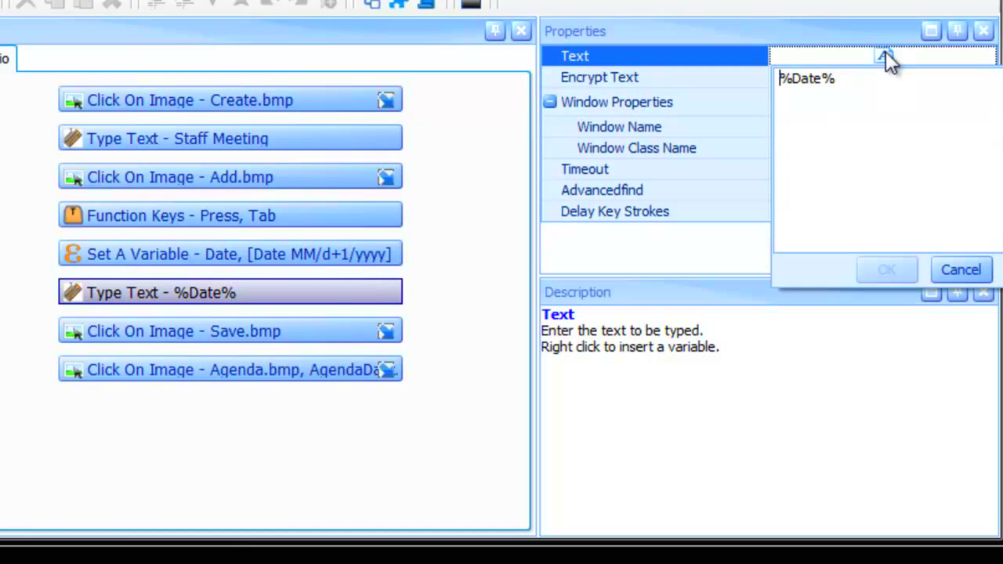
pyautogui.rightClick(856, 127)
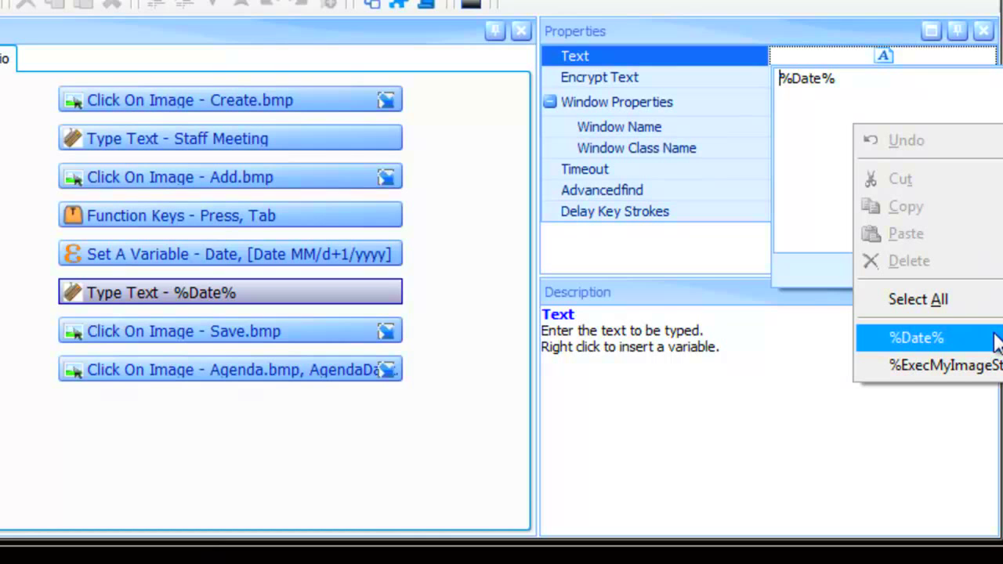
pyautogui.click(987, 110)
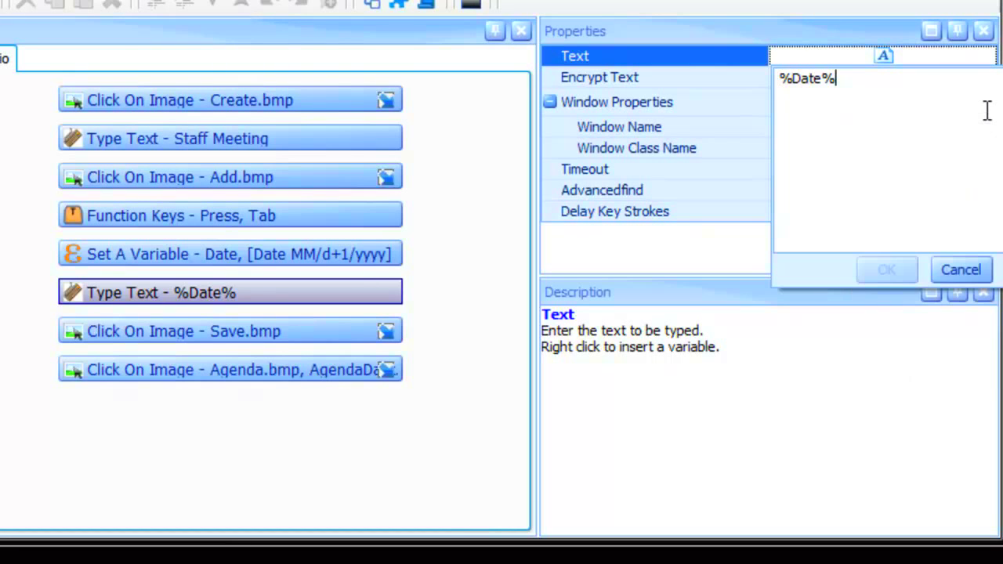
pyautogui.click(961, 270)
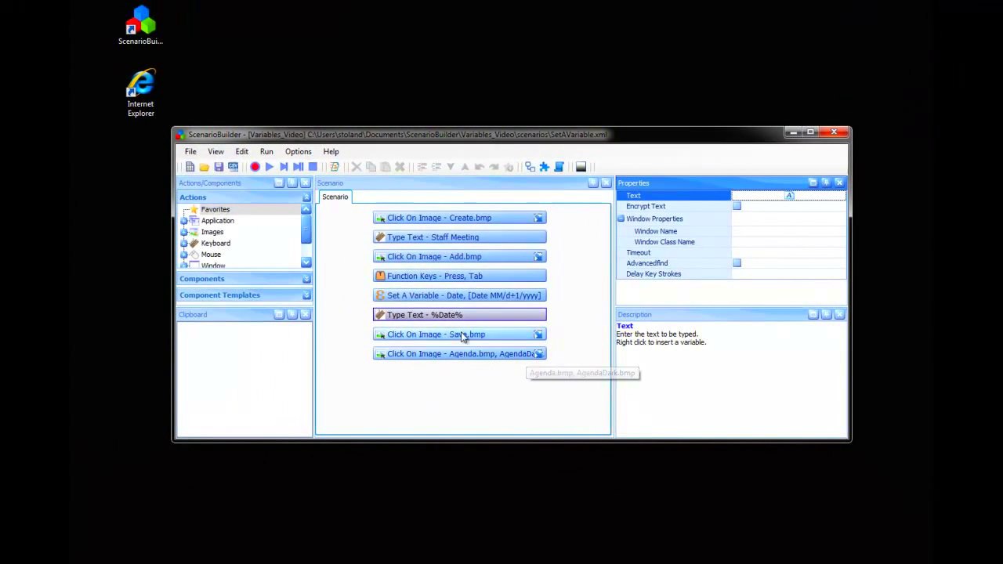
# - Run SetAVariable to Quick Add a Staff Meeting, redate it to 10/12/2011, and save
pyautogui.click(269, 168)
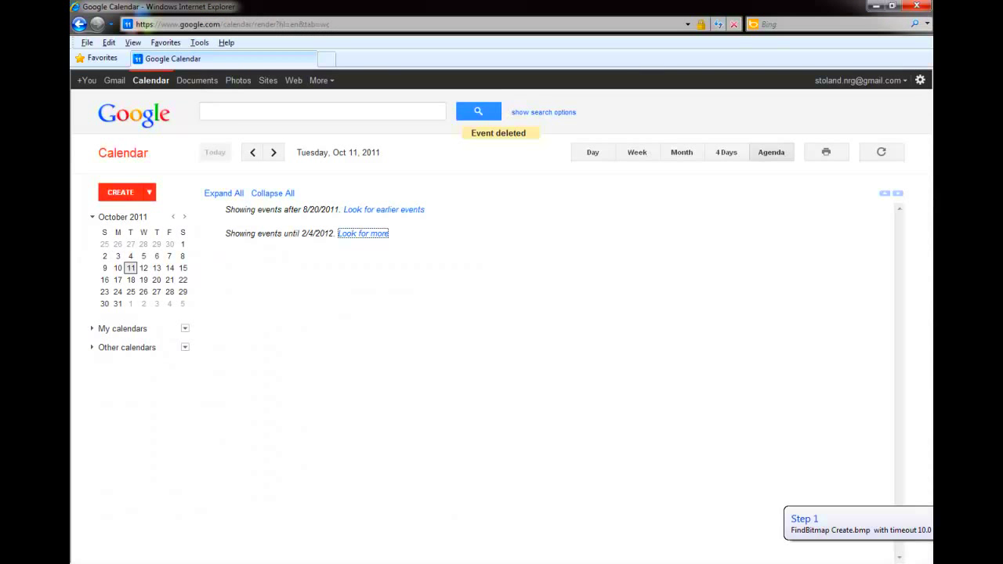
pyautogui.click(150, 192)
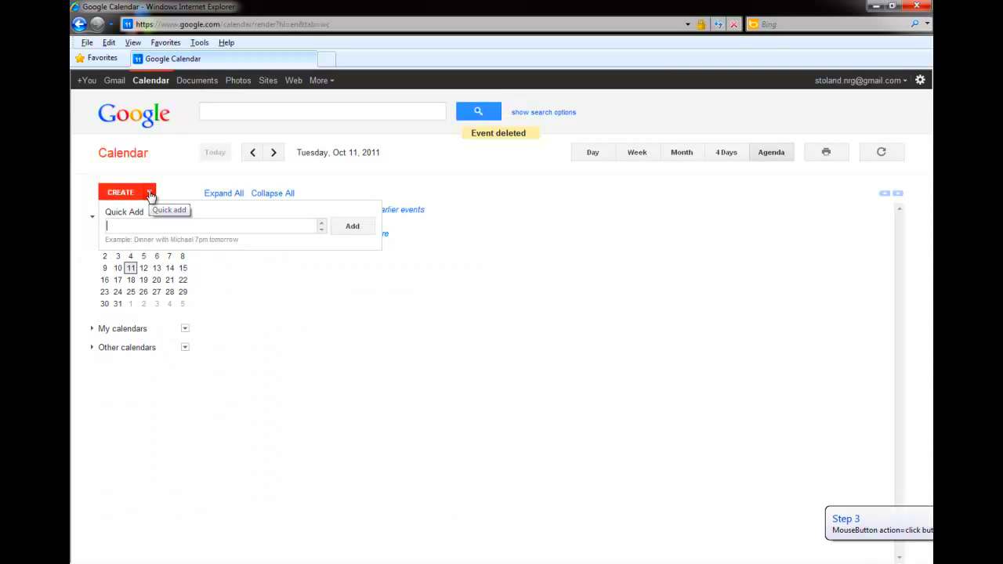
pyautogui.write('Staff Meeting')
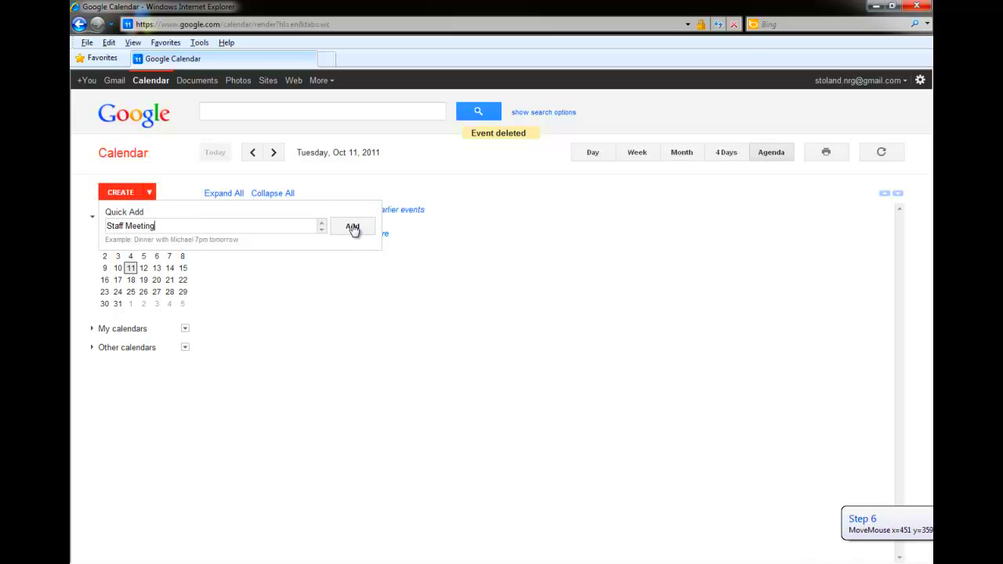
pyautogui.click(353, 227)
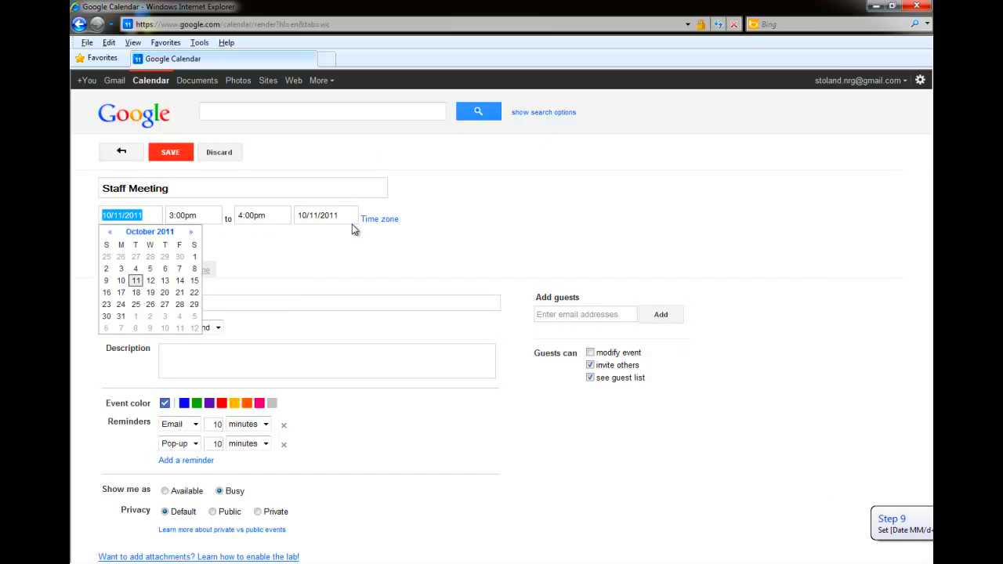
pyautogui.write('10/12/2011')
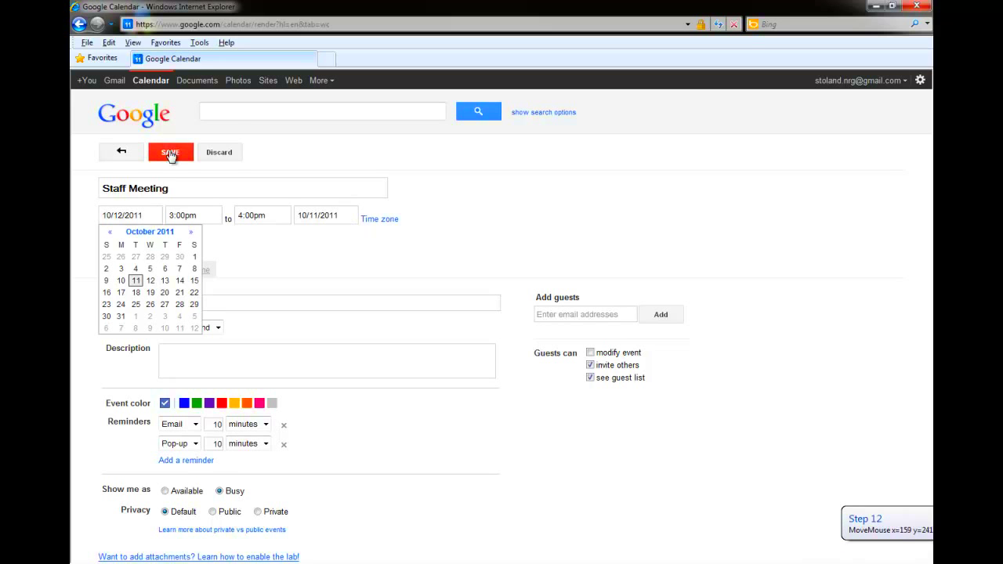
pyautogui.click(170, 153)
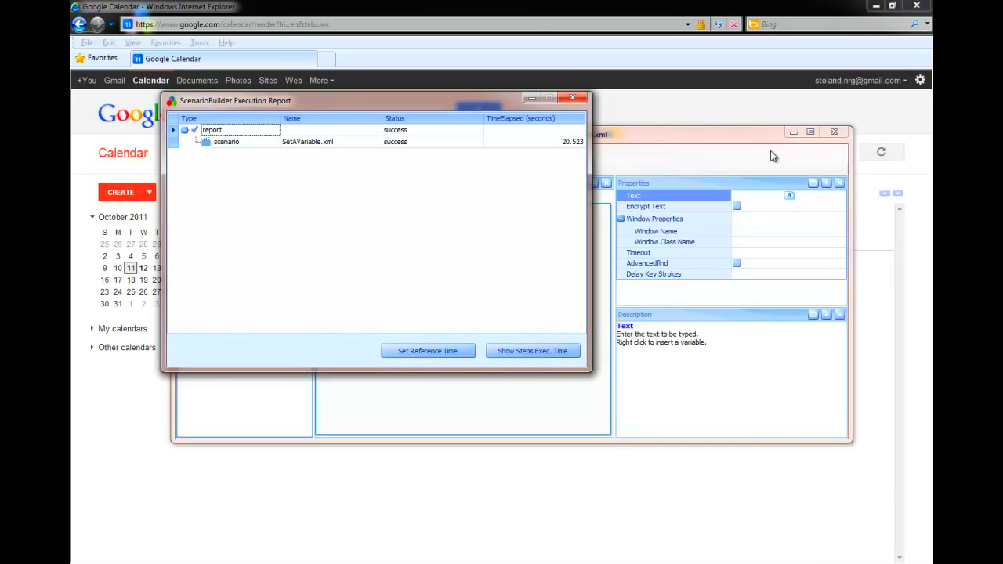
# - Close the execution report and check that Staff Meeting appears on Oct 12 in the calendar
pyautogui.click(572, 99)
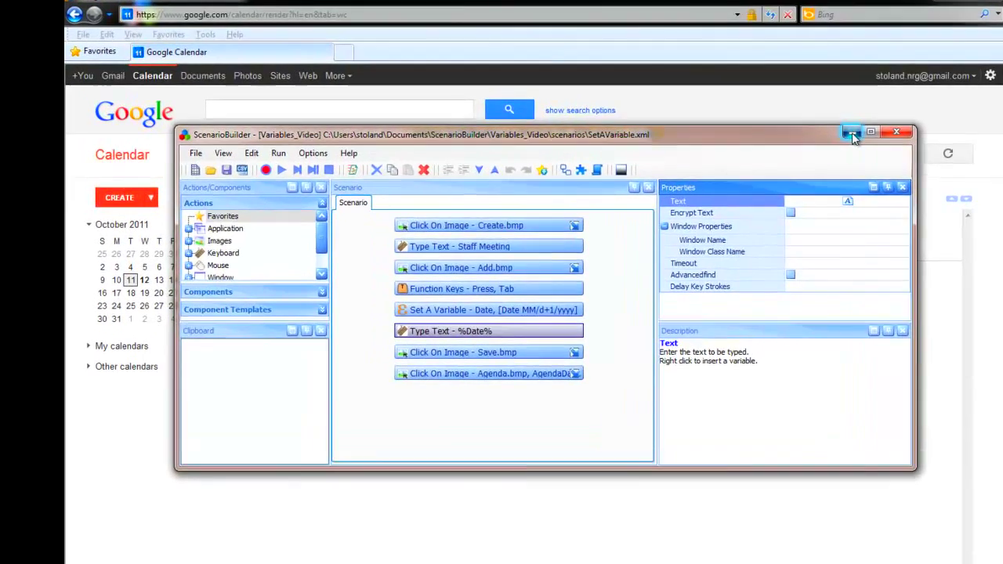
pyautogui.click(794, 135)
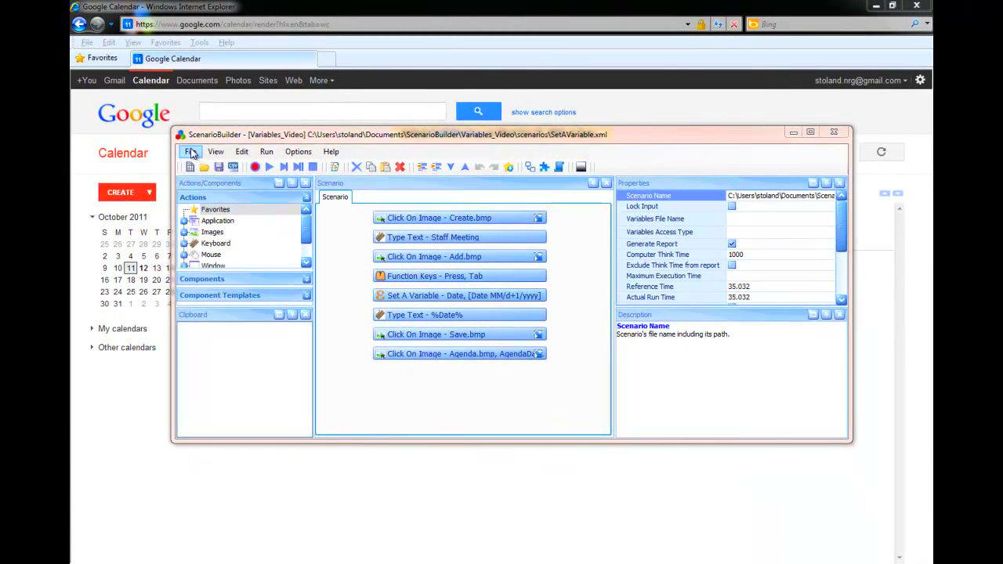
# - Open the IncrementAVariable scenario from the saved scenarios list
pyautogui.click(191, 153)
pyautogui.click(207, 183)
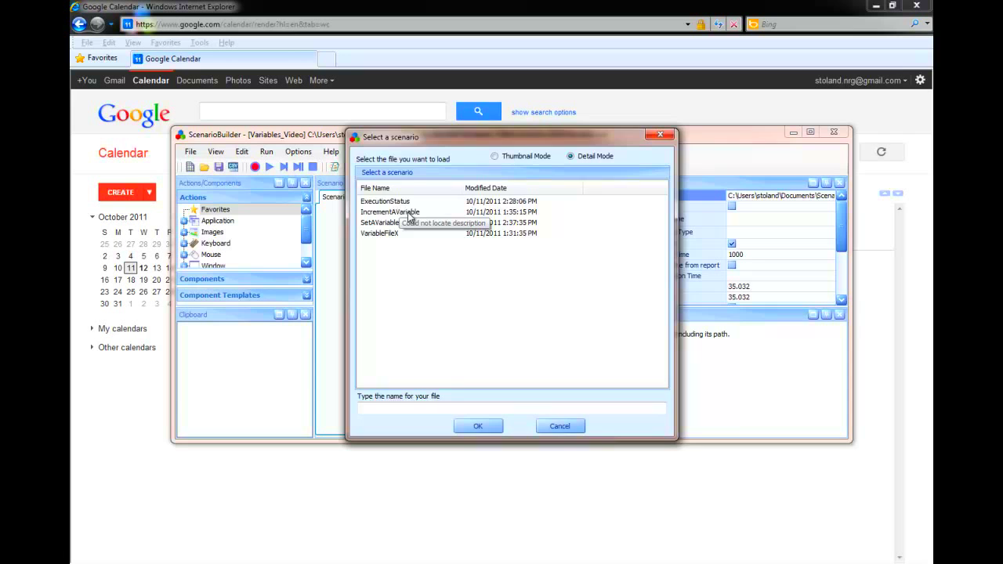
pyautogui.doubleClick(408, 213)
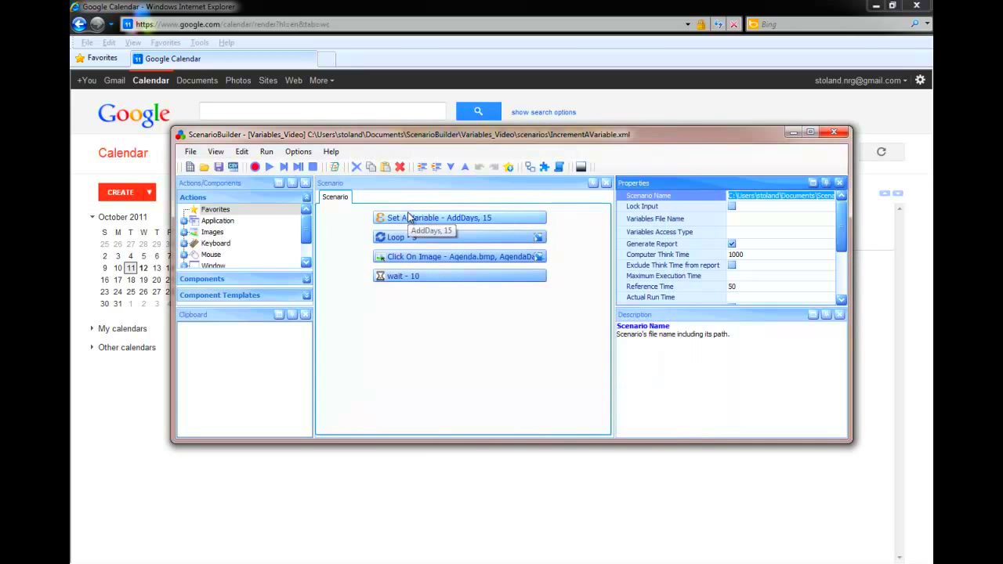
# - Show it as a numbered tree with Loop and Click On Image expanded, selecting the Date step
pyautogui.click(544, 166)
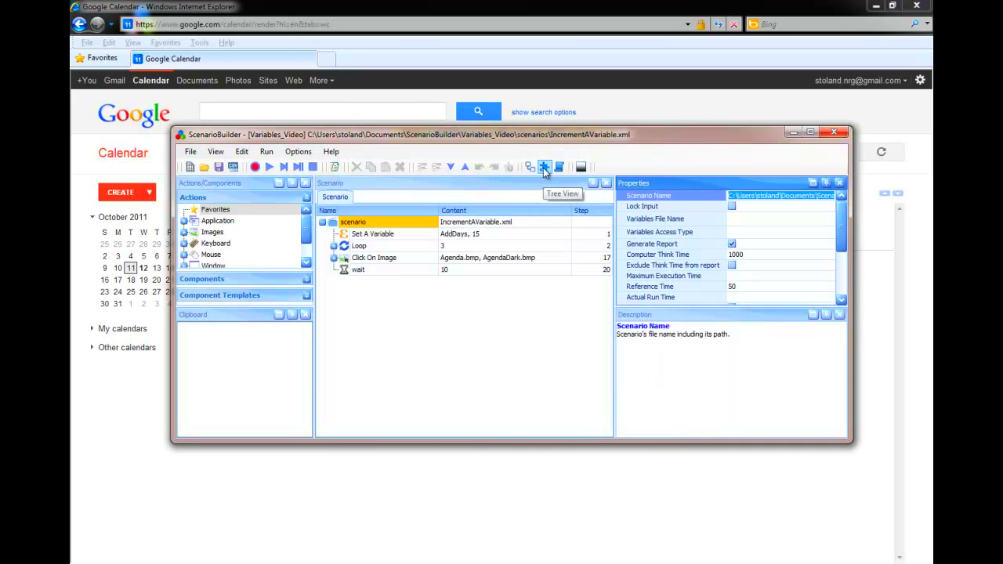
pyautogui.click(334, 246)
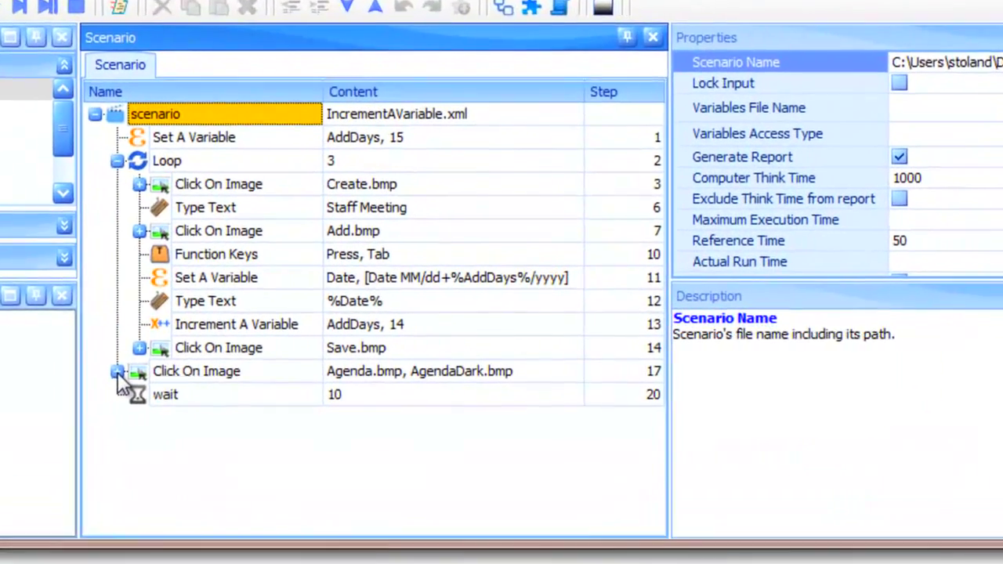
pyautogui.click(118, 373)
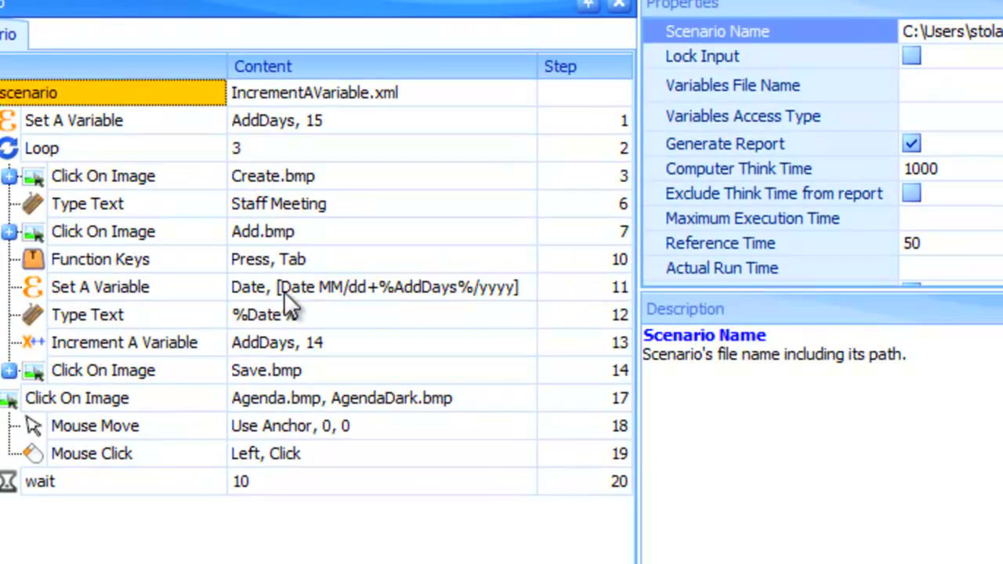
pyautogui.click(339, 273)
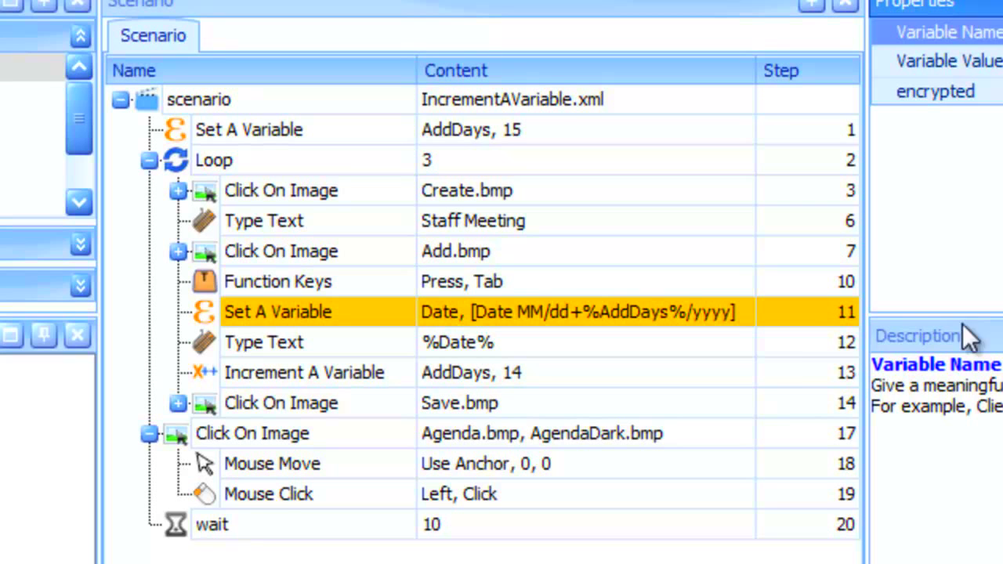
# - Select step 13 to show AddDays incremented by 14 on each loop pass
pyautogui.click(743, 345)
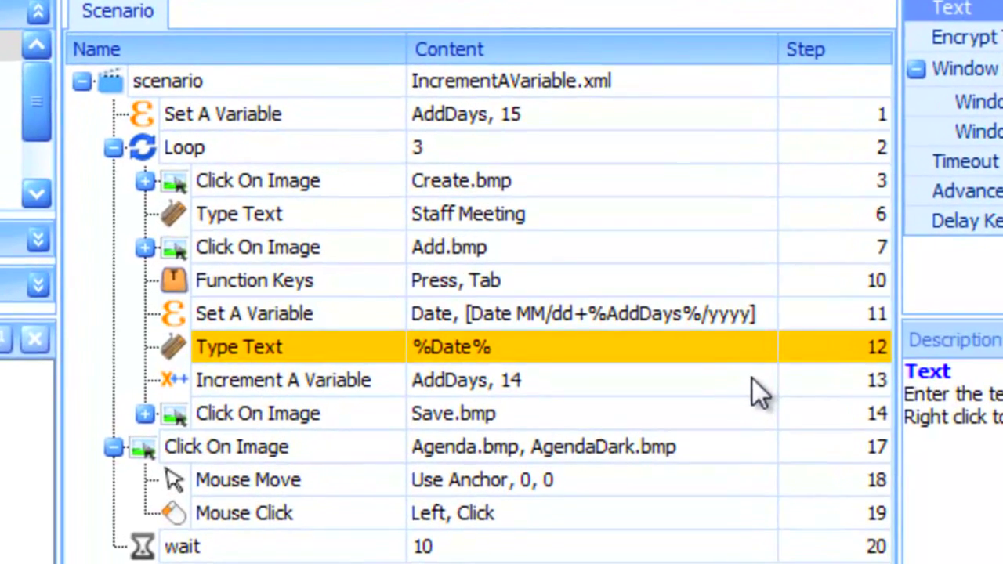
pyautogui.click(751, 376)
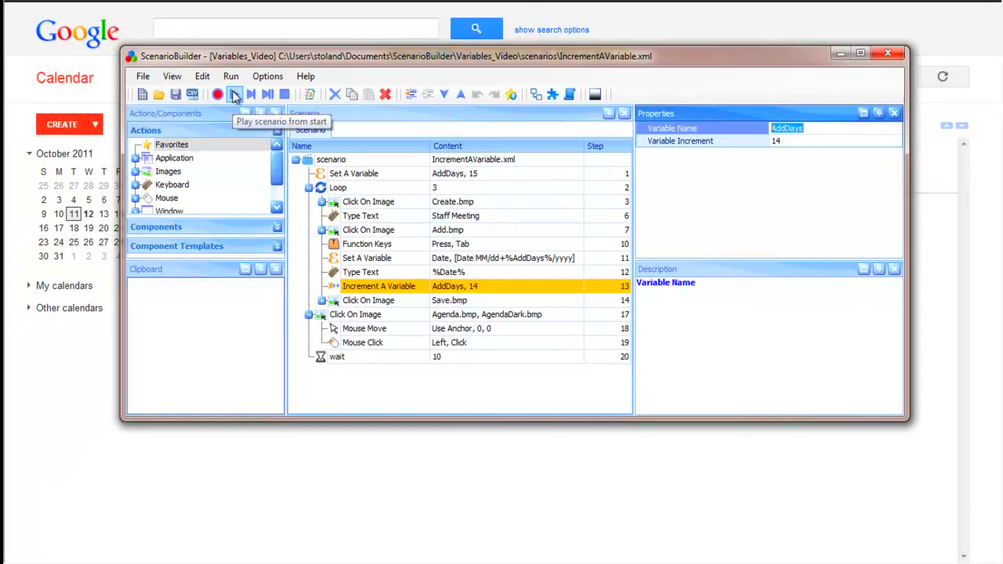
# - Run the scenario from the start, adding a Staff Meeting dated 10/26/2011
pyautogui.click(234, 95)
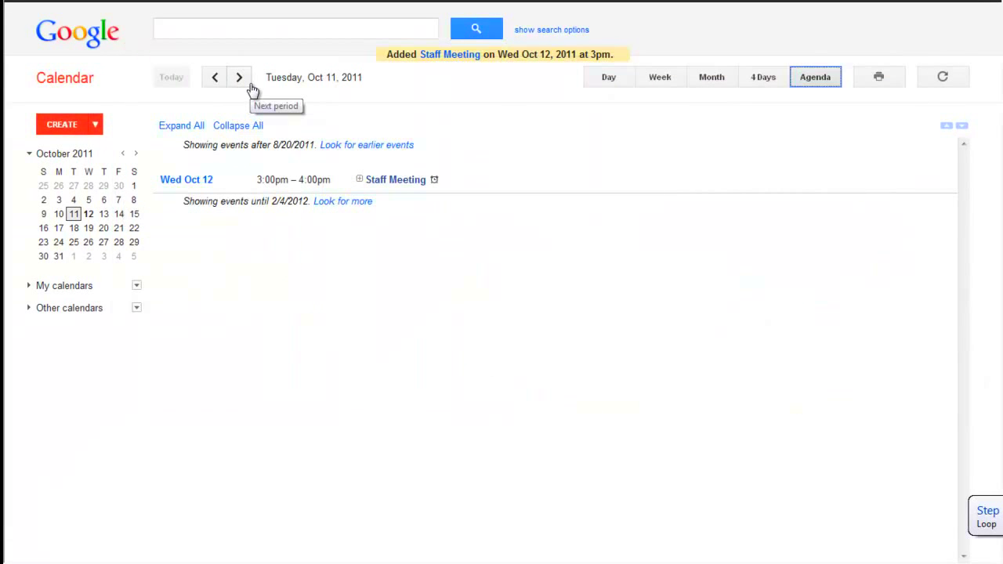
pyautogui.click(95, 127)
pyautogui.write('Staff Meeting')
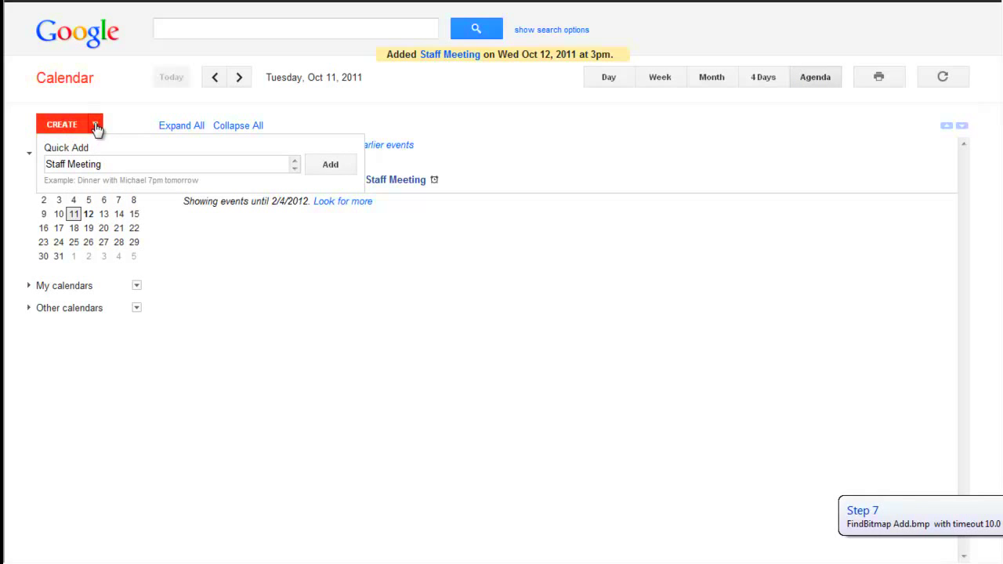
pyautogui.click(330, 167)
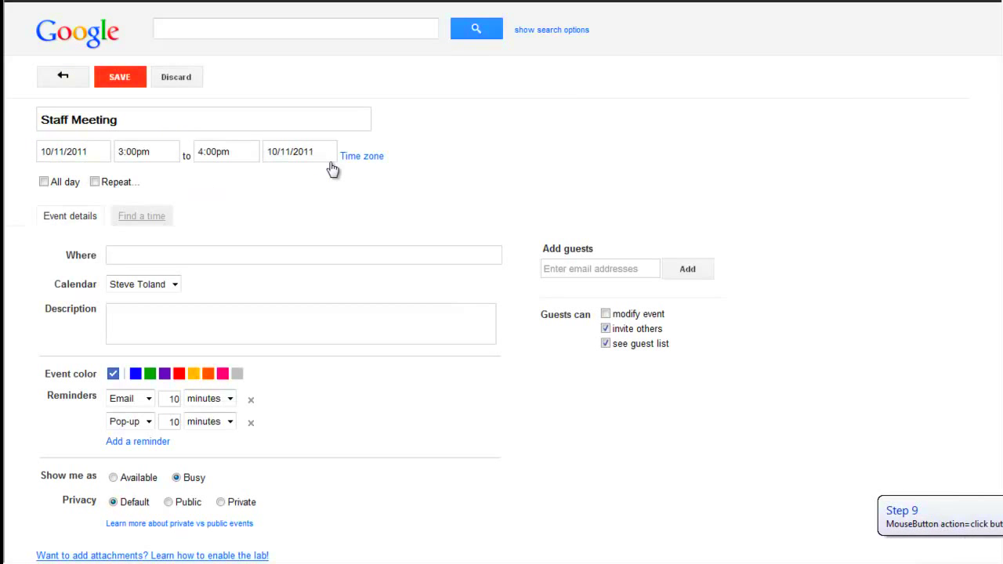
pyautogui.press('Tab')
pyautogui.write('10/26/2011')
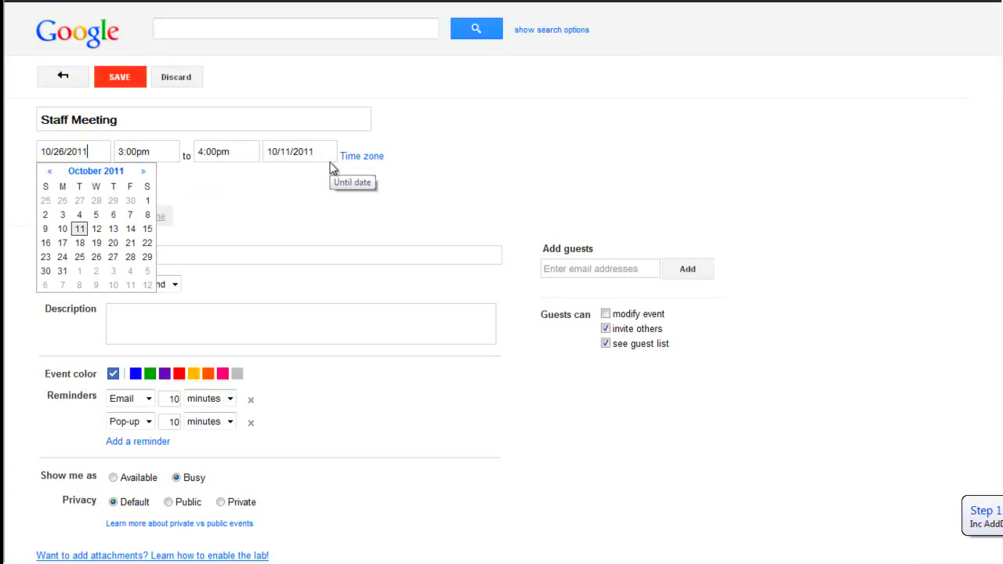
pyautogui.click(119, 79)
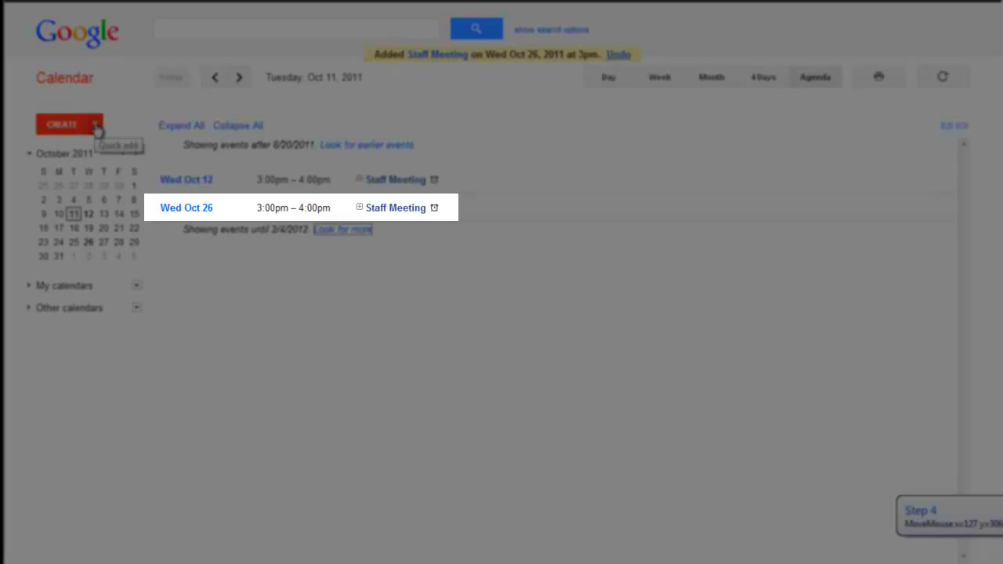
# - Add the second Staff Meeting event dated 11/09/2011
pyautogui.click(95, 126)
pyautogui.write('Staff Meeting')
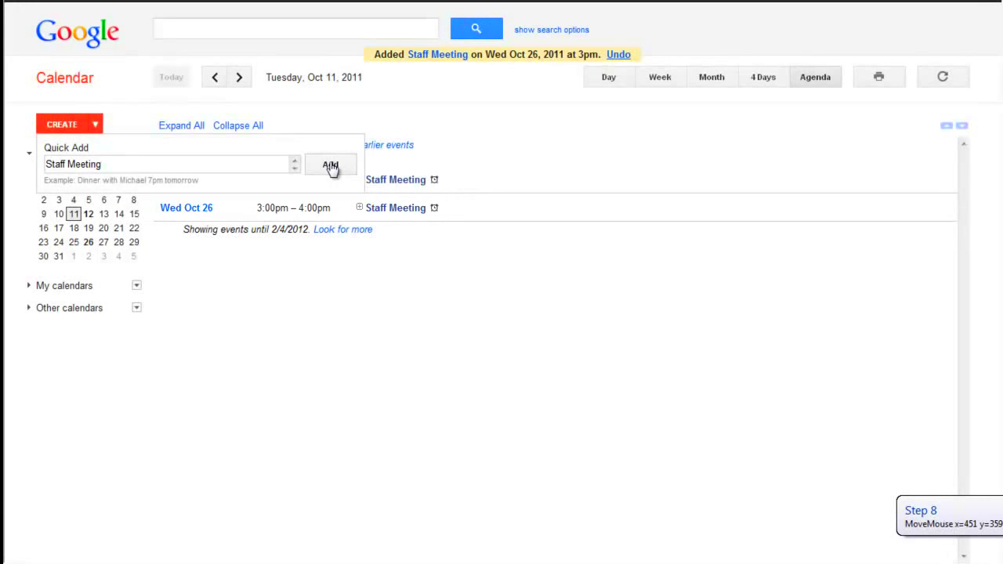
pyautogui.click(332, 166)
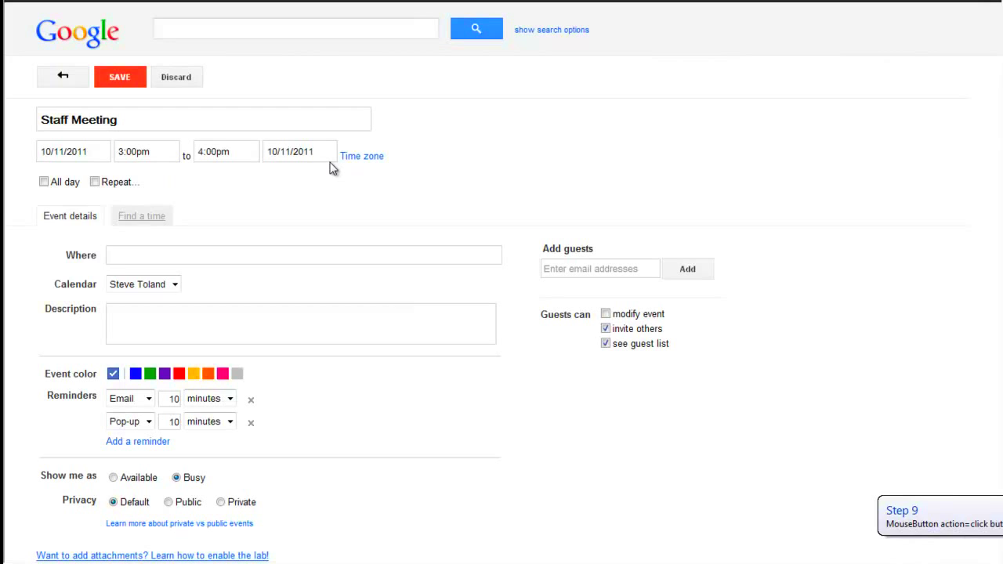
pyautogui.press('Tab')
pyautogui.write('11/09/2011')
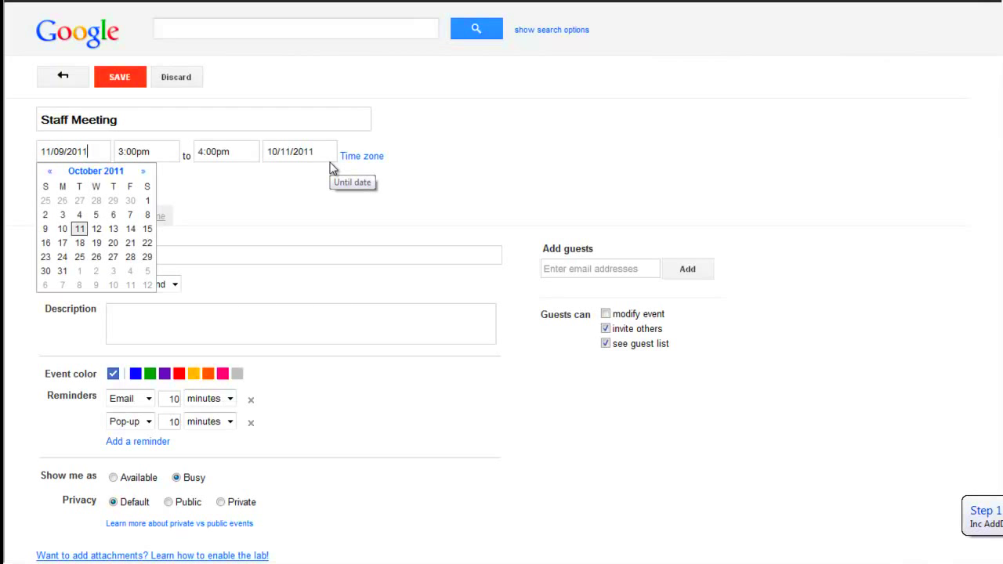
pyautogui.click(120, 79)
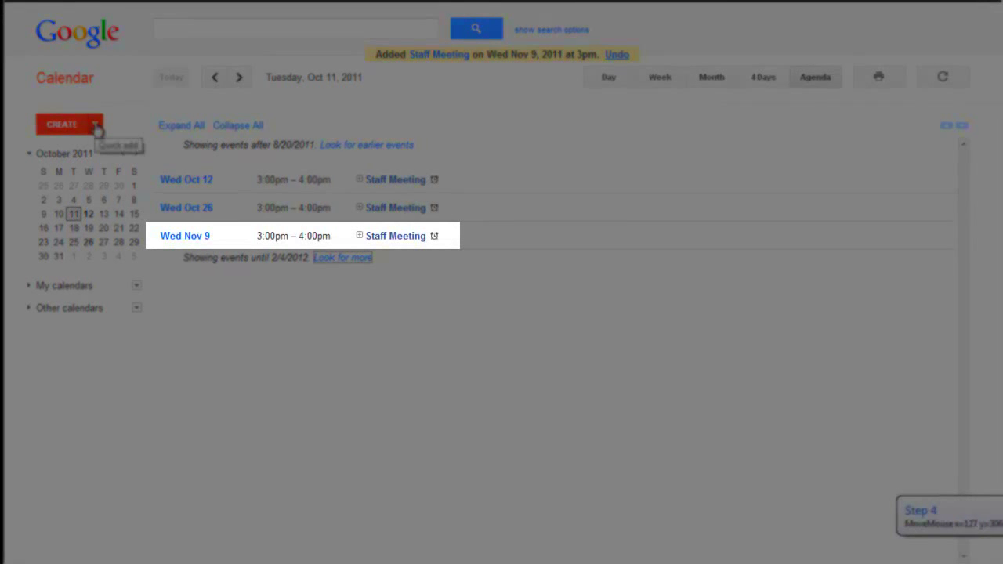
# - Add the third Staff Meeting dated 11/23/2011 and show the agenda list
pyautogui.click(95, 125)
pyautogui.write('Staff Meeting')
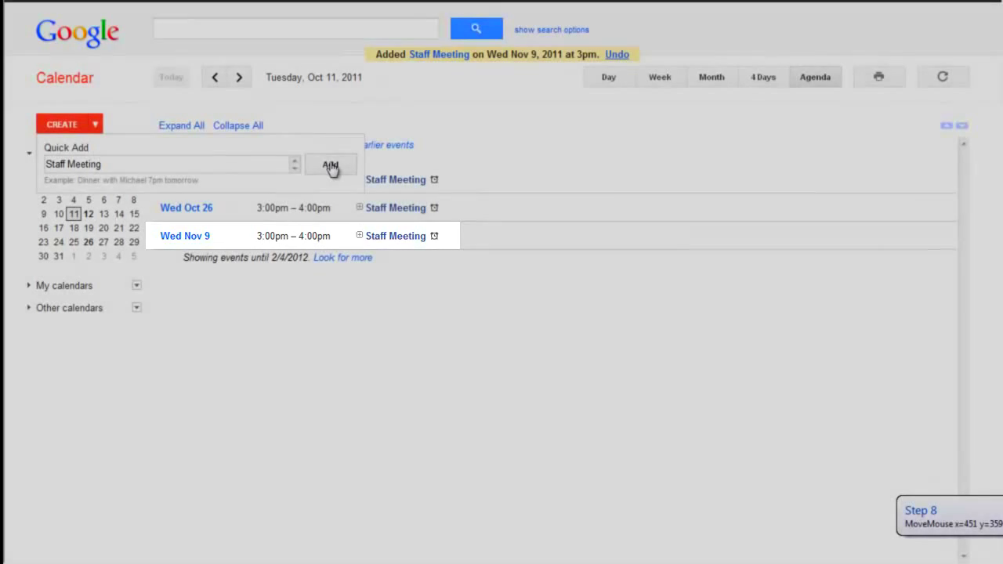
pyautogui.click(330, 167)
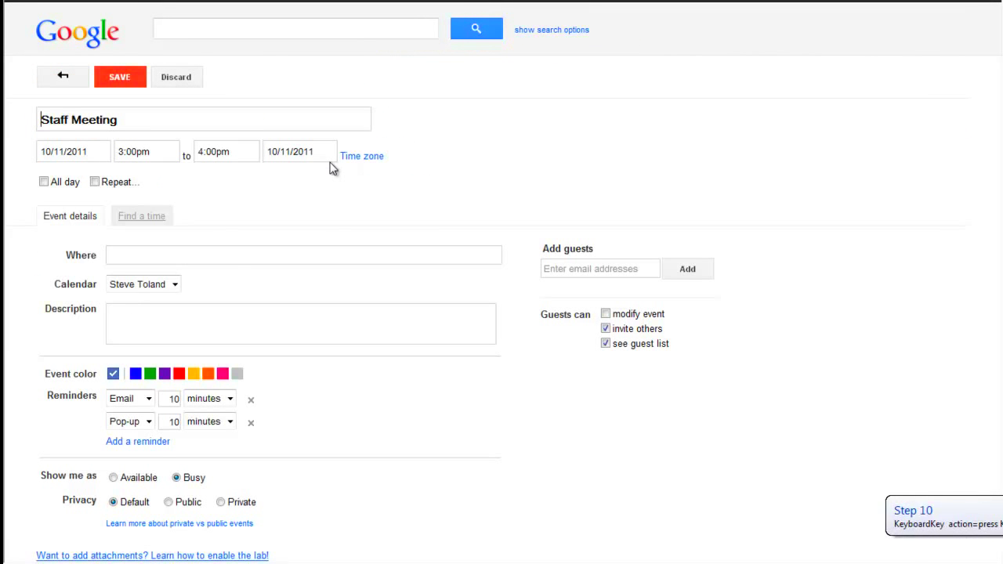
pyautogui.press('Tab')
pyautogui.write('11/23/2011')
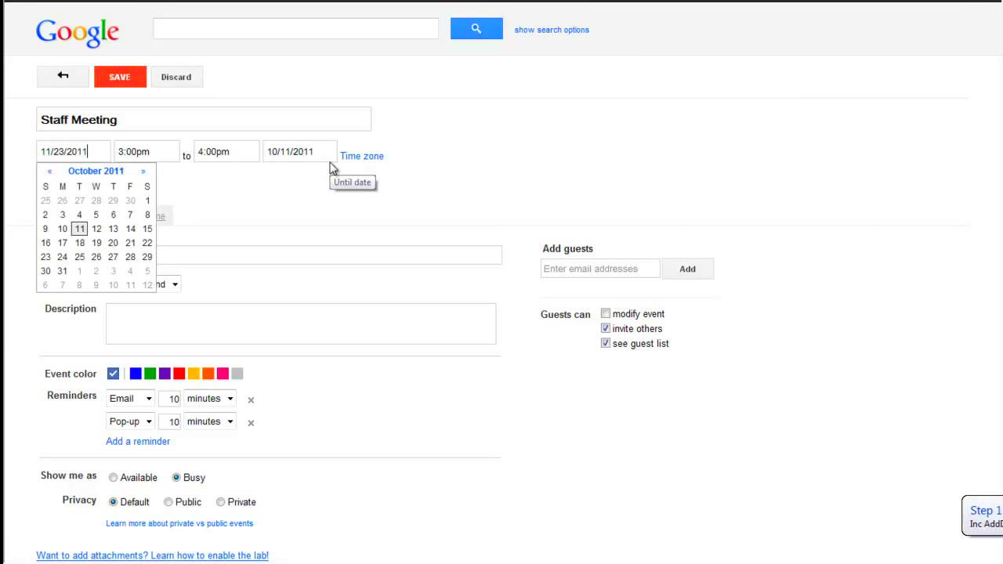
pyautogui.click(120, 76)
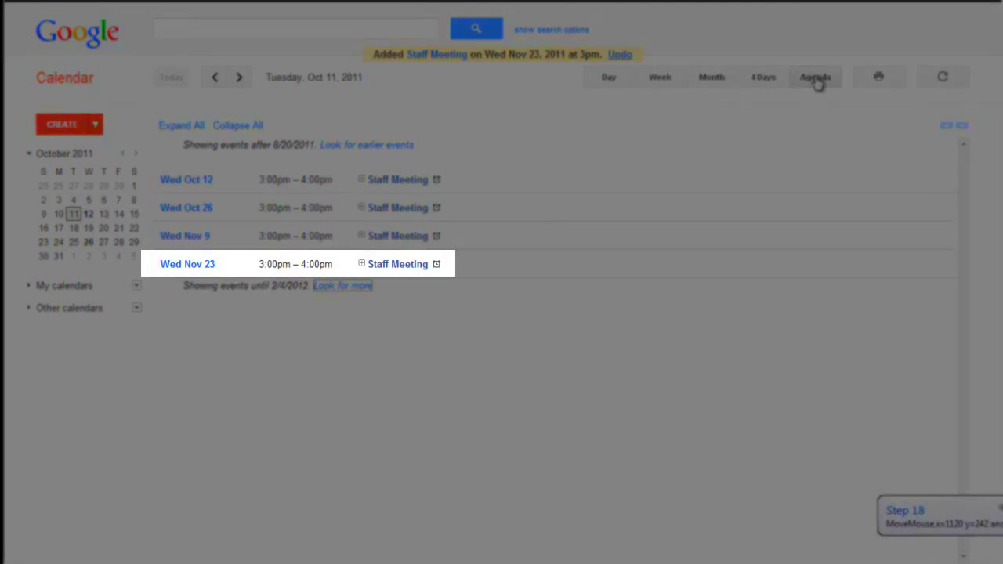
pyautogui.click(815, 78)
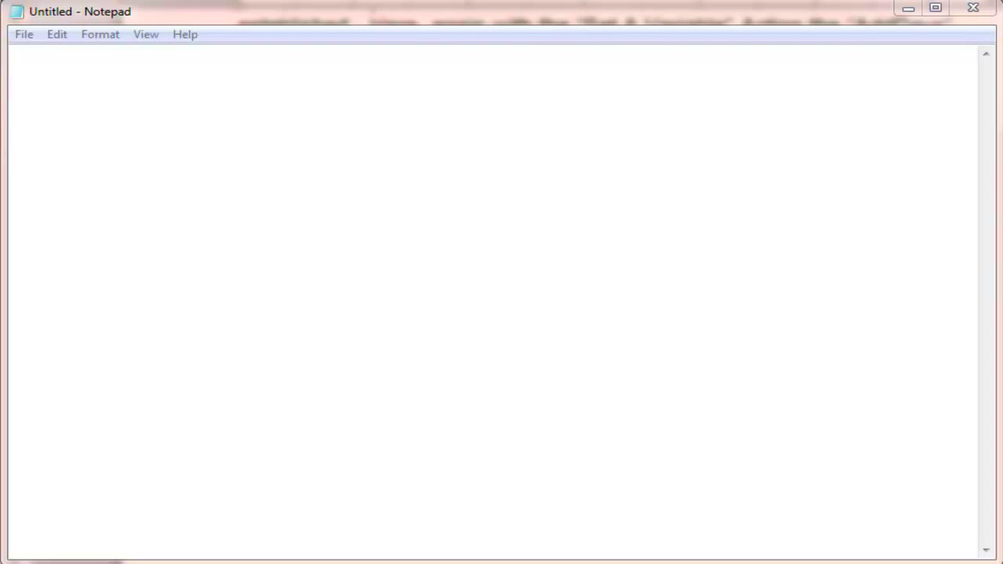
# - Type a CSV with header LastName,FirstName,Gender,Age followed by six person records
pyautogui.write('LastName,Fir')
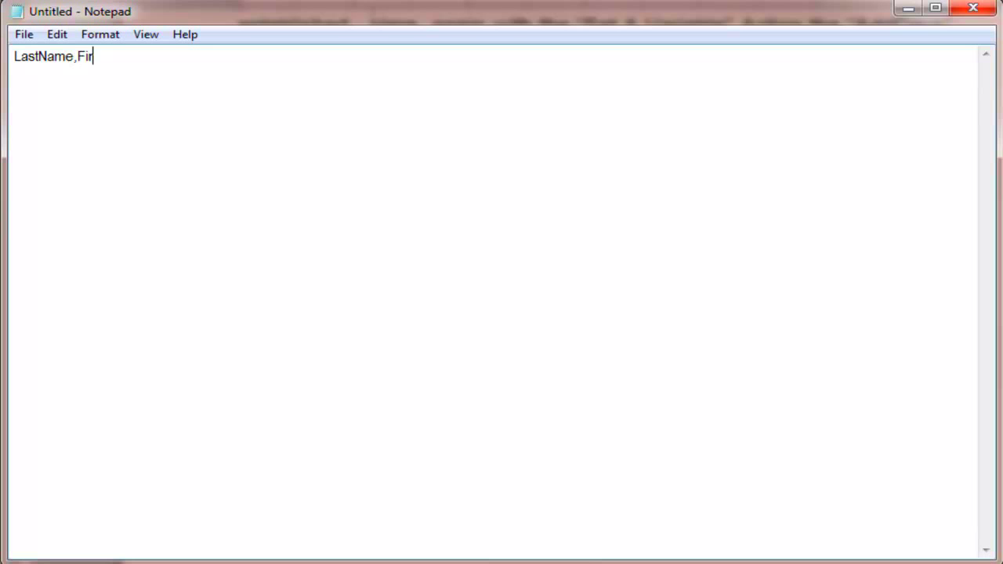
pyautogui.write('stName,Gender,Age')
pyautogui.press('Return')
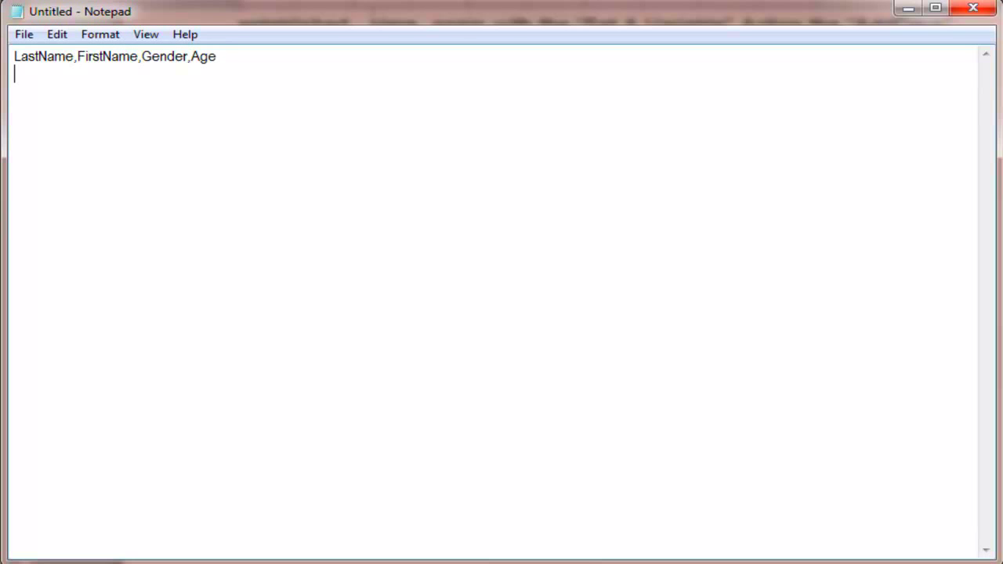
pyautogui.write('Brown,James,M,42')
pyautogui.press('Return')
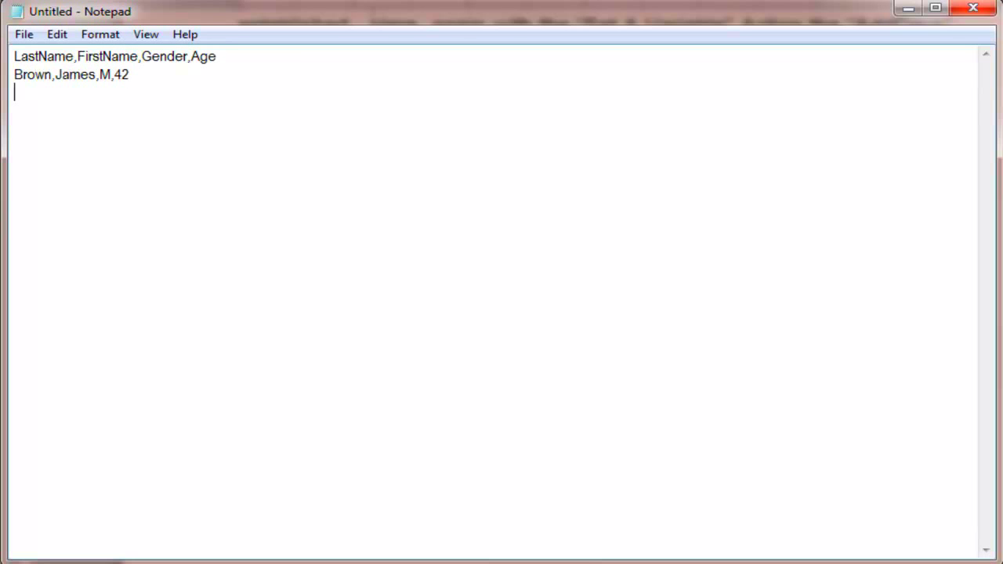
pyautogui.write('Smith,Alice,F,26')
pyautogui.press('Return')
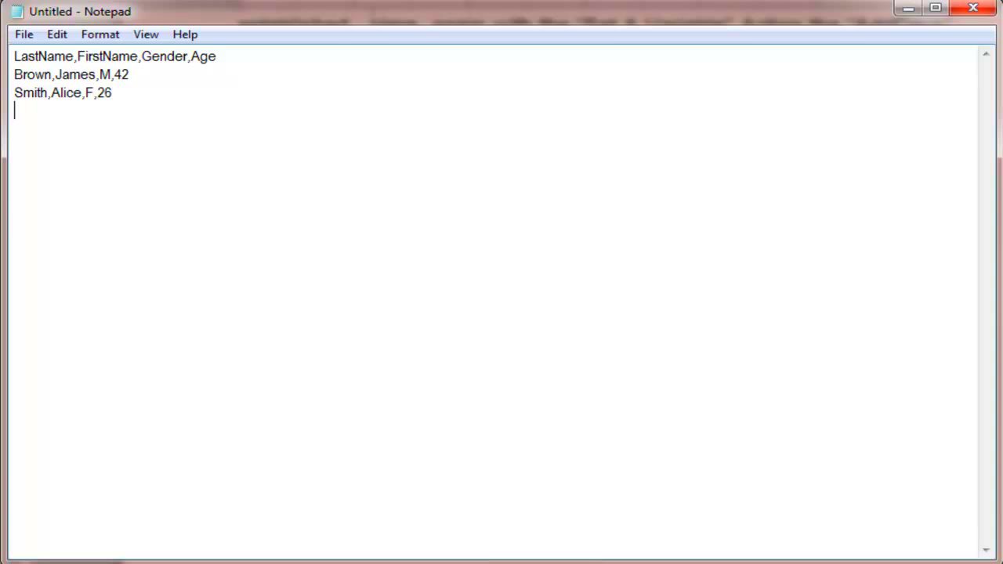
pyautogui.write('Jones,Francis,F,71')
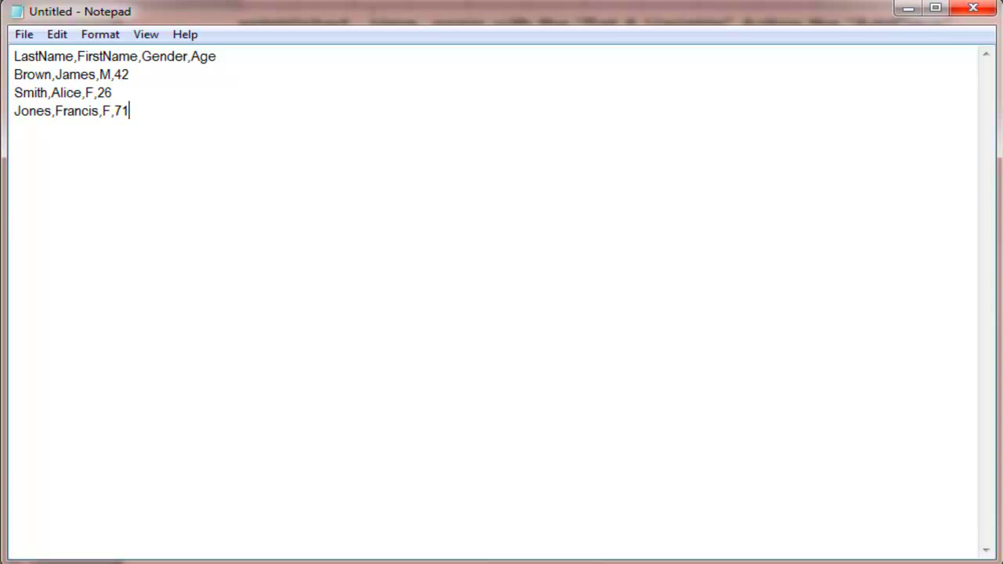
pyautogui.press('Return')
pyautogui.write('Conn,Adam,M,28')
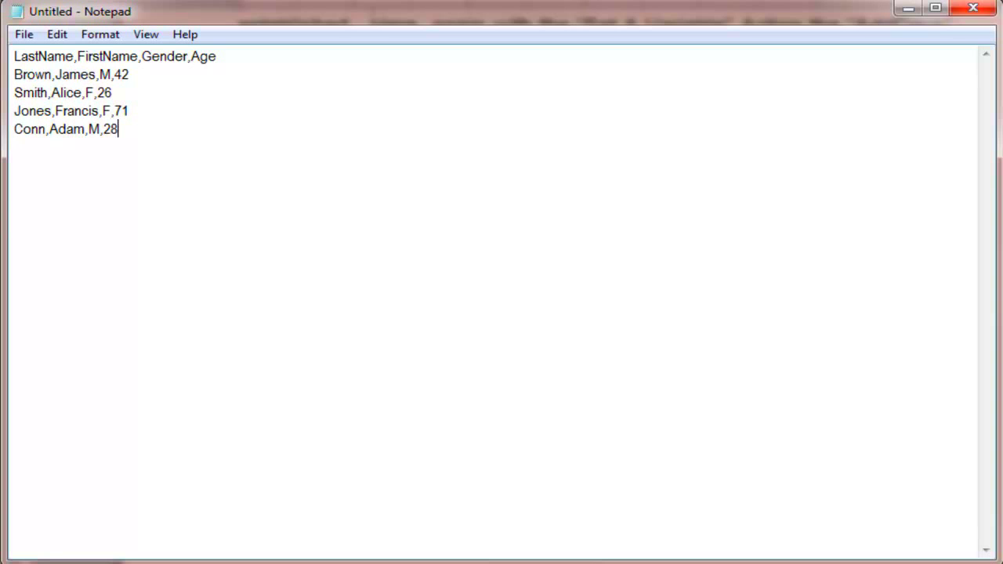
pyautogui.press('Return')
pyautogui.write('Klein,Richard,M,65')
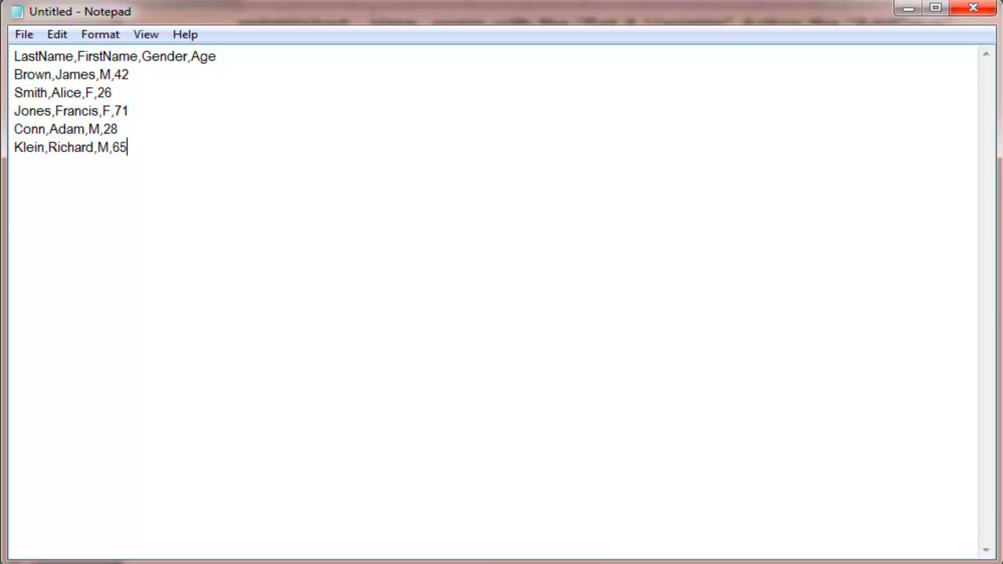
pyautogui.press('Return')
pyautogui.write('Lewis,Yolanda,F,40')
# - Save it as variable.csv in Documents with Save as type All Files (*.*)
pyautogui.hotkey('alt', 'f')
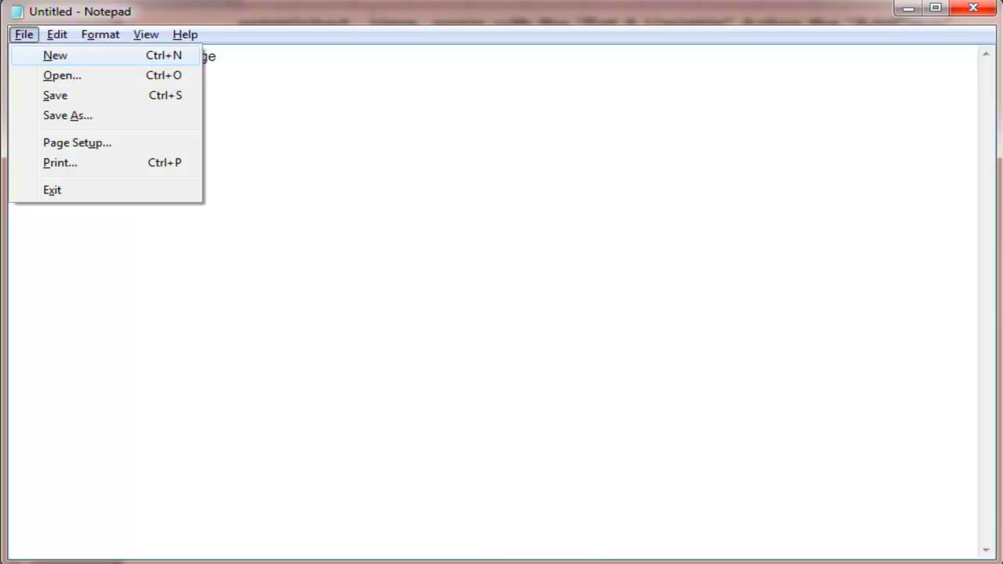
pyautogui.write('avariable.csv')
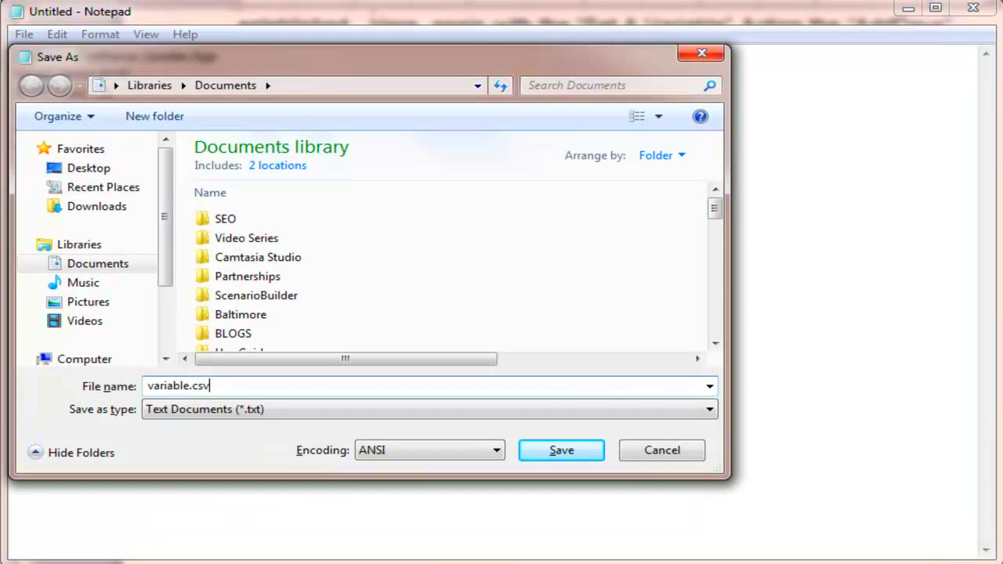
pyautogui.press('Tab')
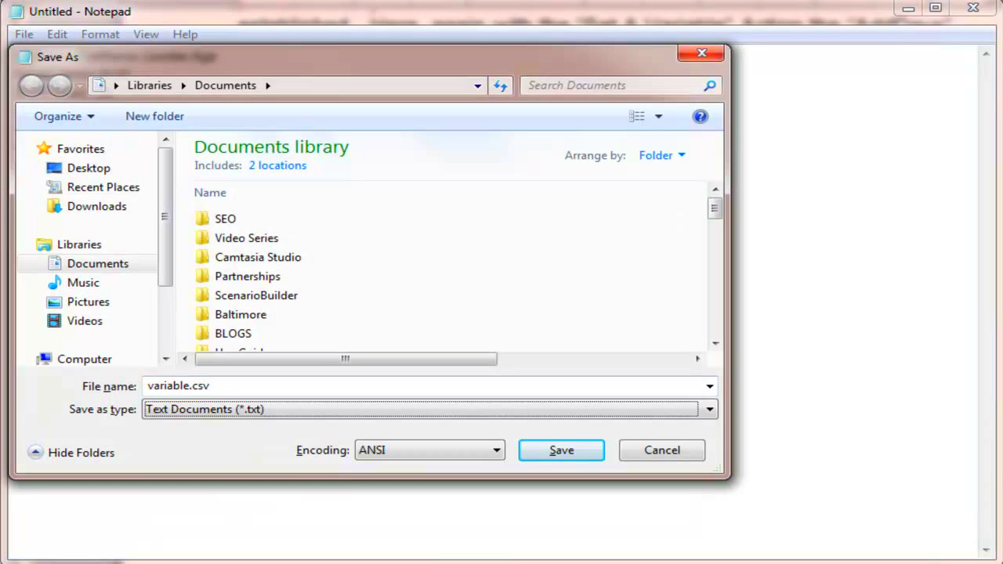
pyautogui.hotkey('alt', 'Down')
pyautogui.press('Down')
pyautogui.press('Return')
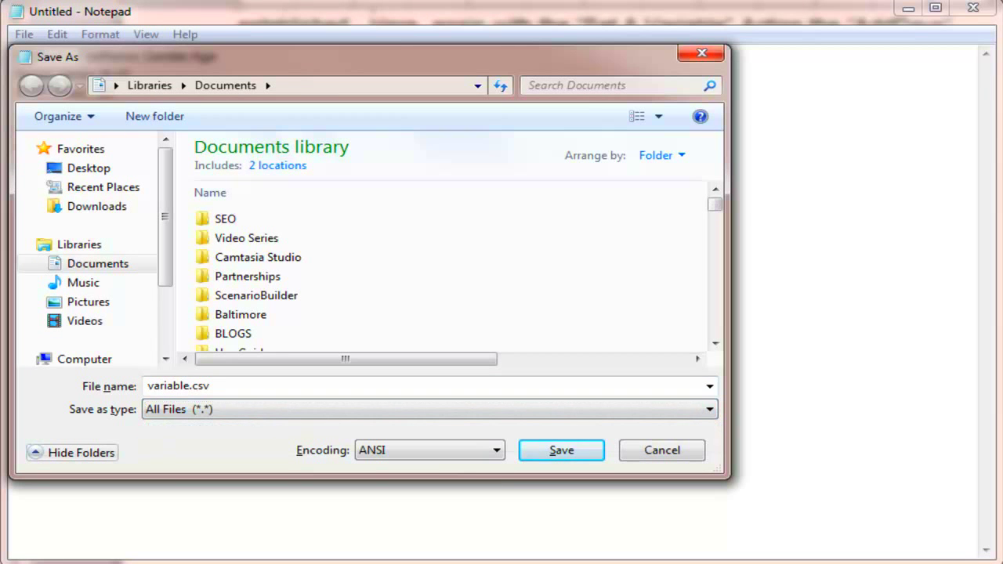
pyautogui.press('Return')
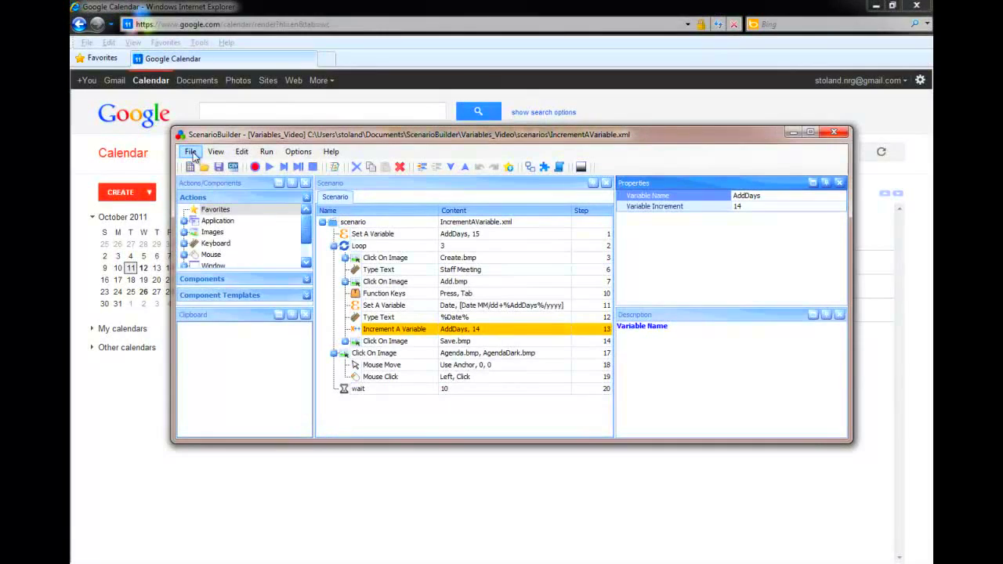
# - Open the VariableFileX scenario from the saved scenarios list
pyautogui.click(191, 152)
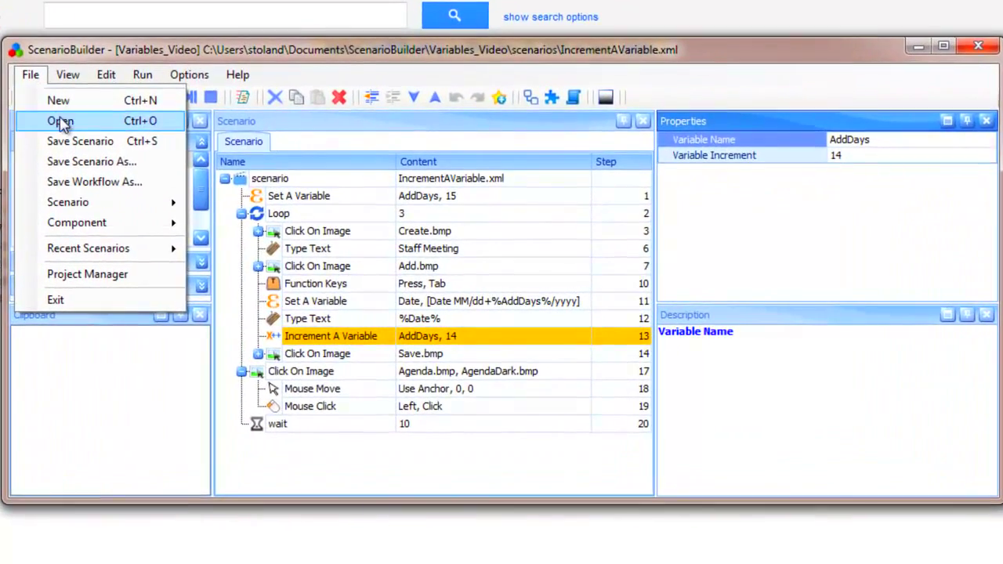
pyautogui.click(105, 139)
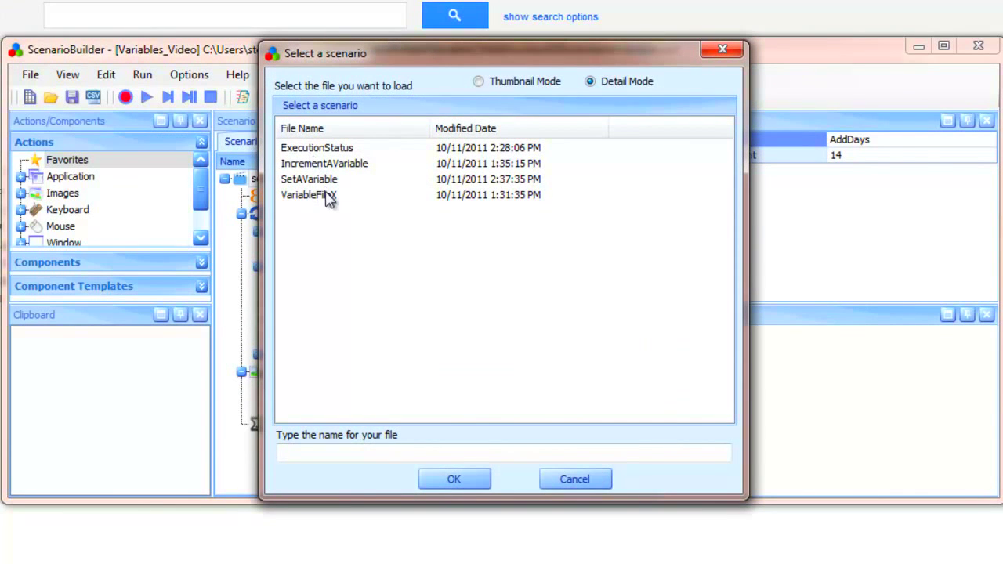
pyautogui.doubleClick(325, 195)
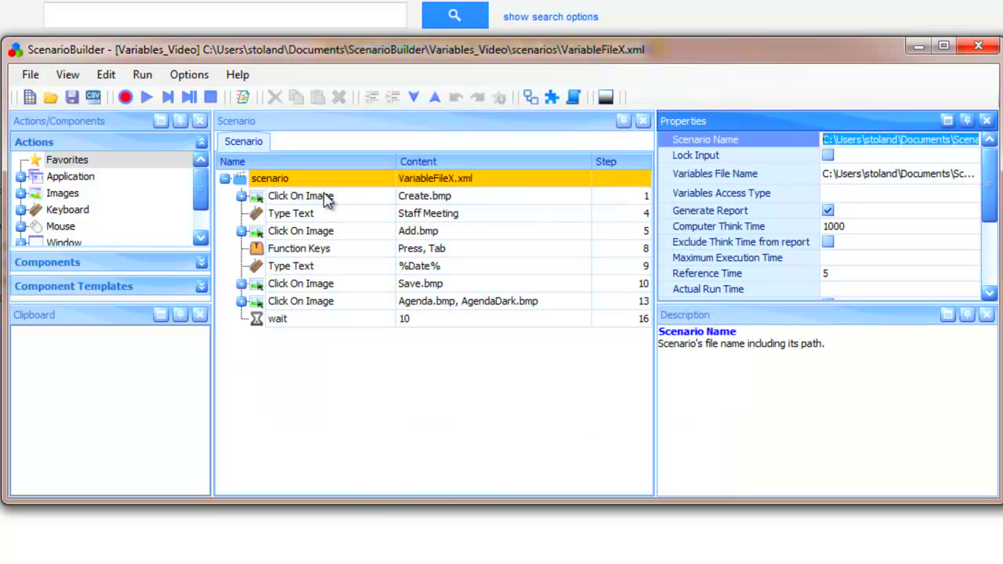
# - Set its Variables File Name property to the date file
pyautogui.click(967, 175)
pyautogui.click(968, 175)
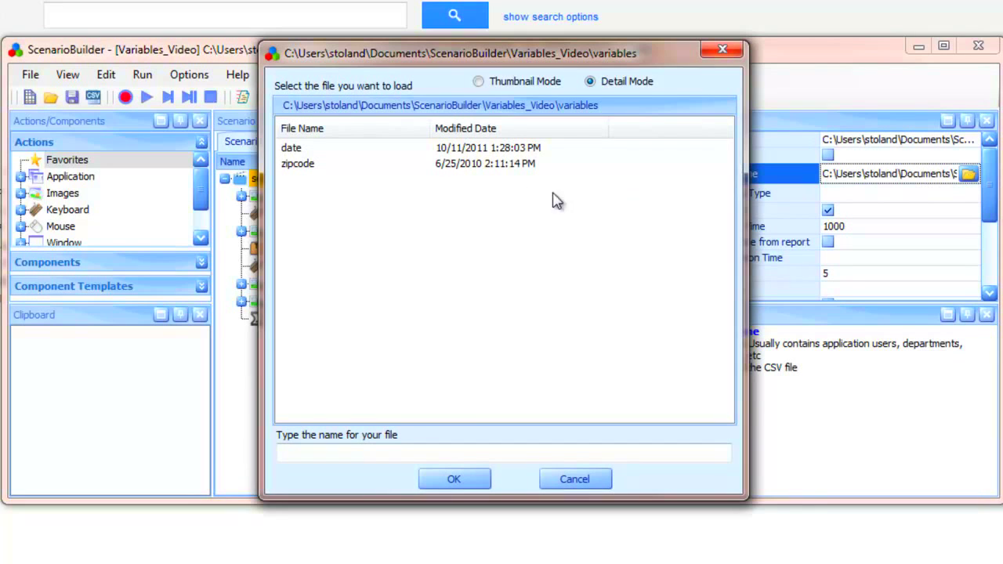
pyautogui.click(312, 150)
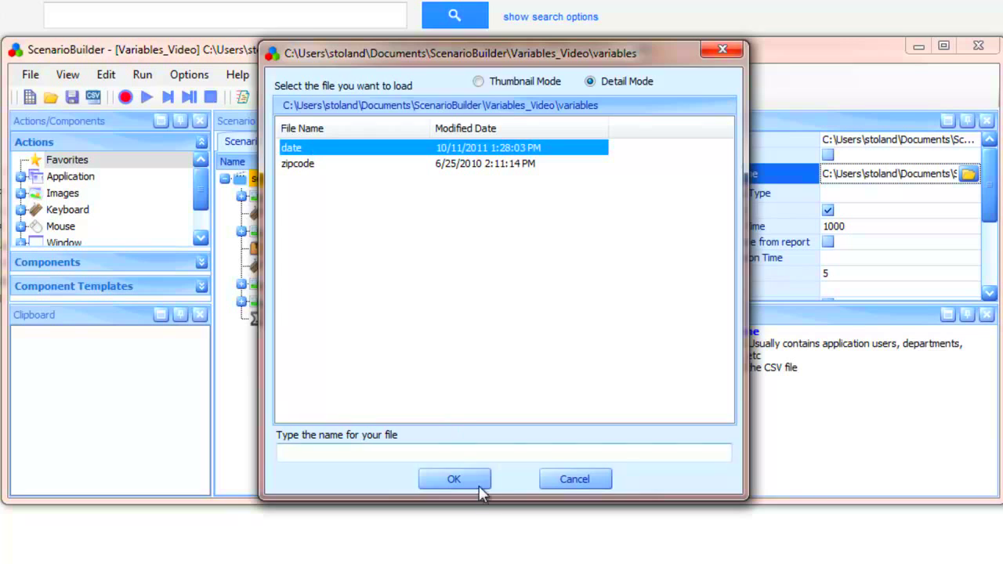
pyautogui.click(583, 482)
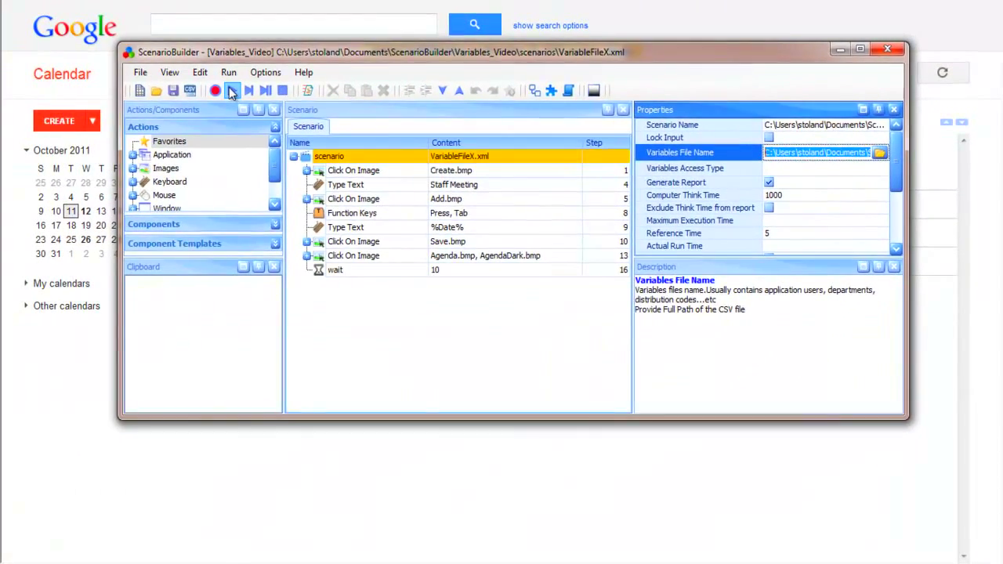
# - Play VariableFileX to Quick Add a Staff Meeting dated 12/21/2011 and save it
pyautogui.click(69, 72)
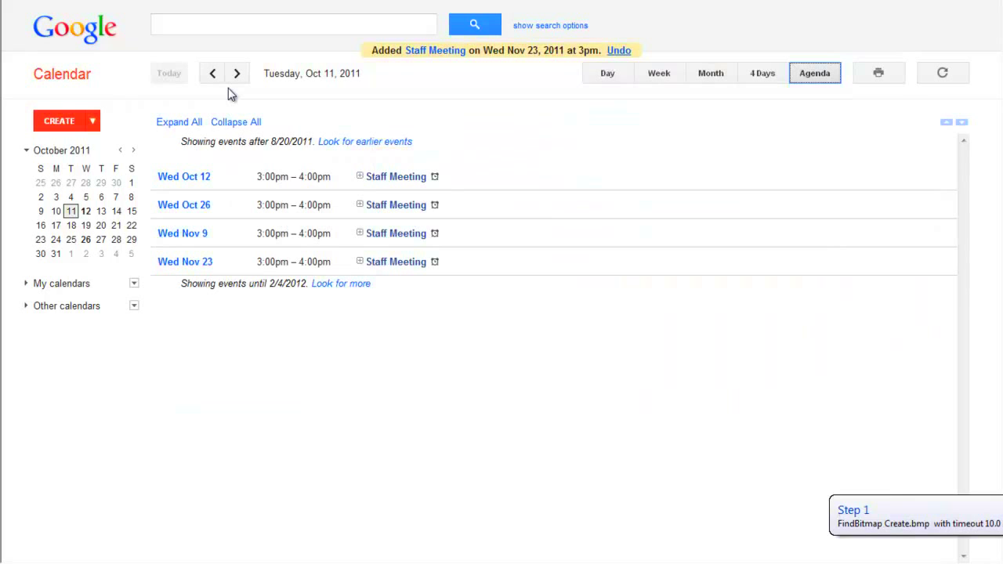
pyautogui.click(92, 122)
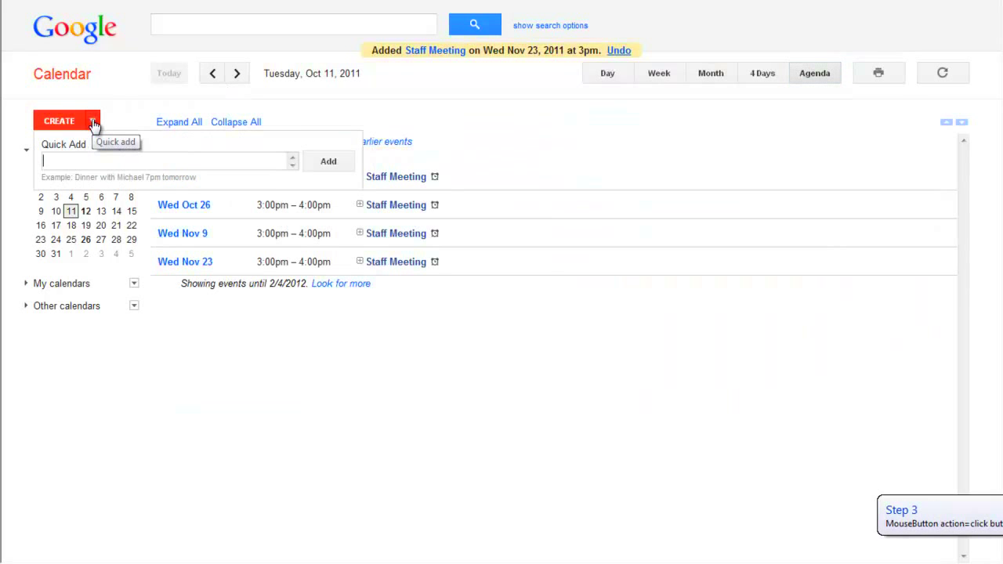
pyautogui.write('Staff Meeting')
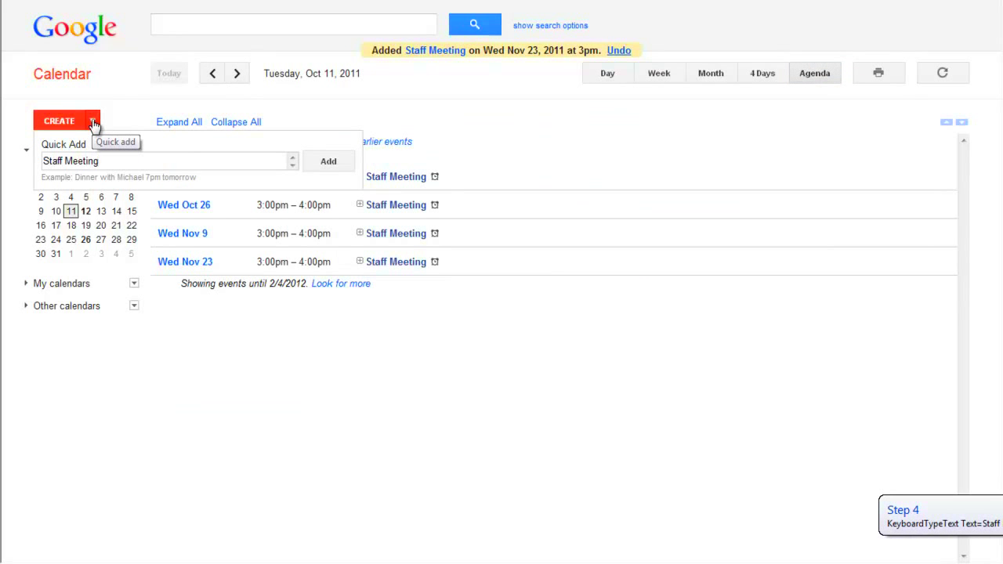
pyautogui.click(328, 163)
pyautogui.press('Tab')
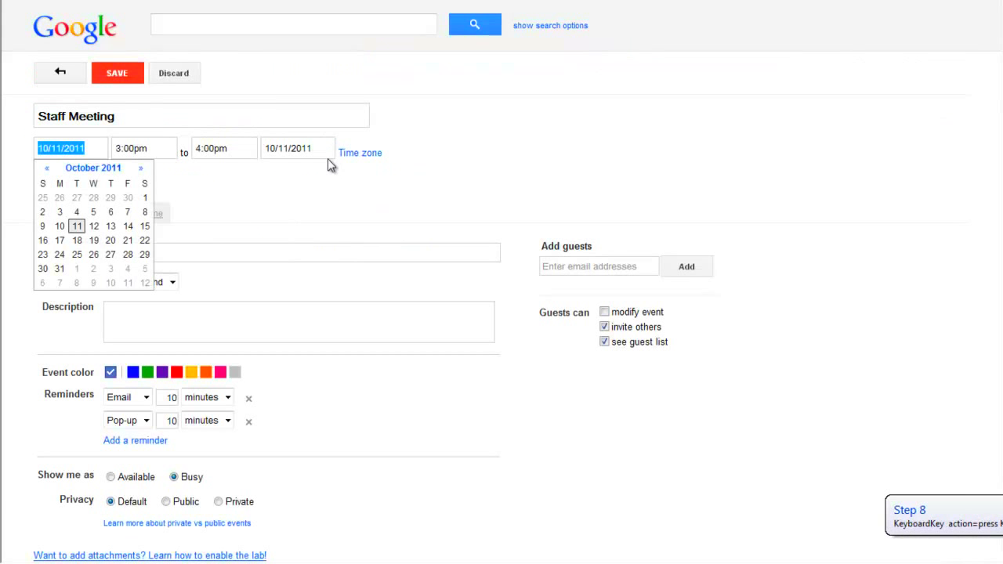
pyautogui.write('12/21/2011')
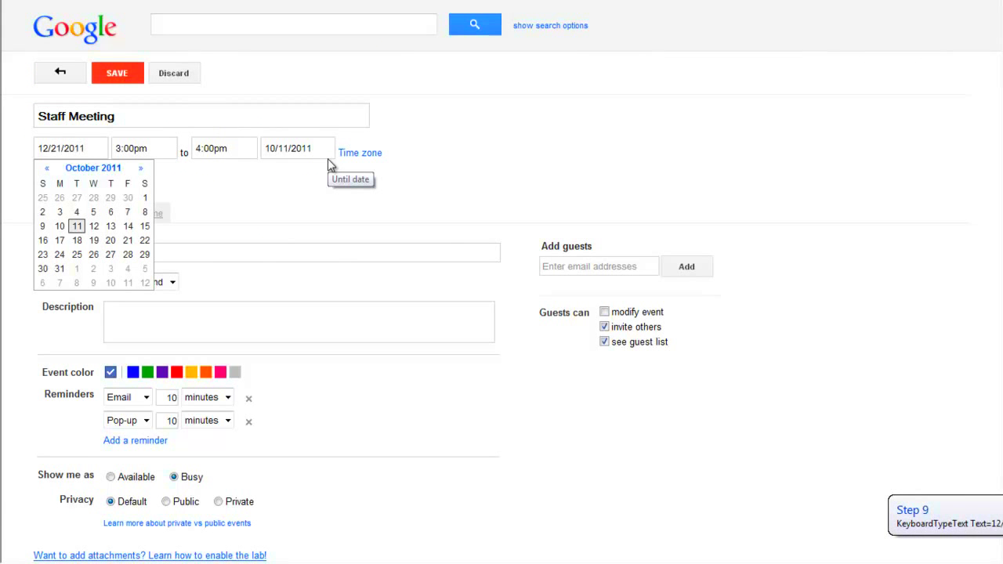
pyautogui.click(115, 73)
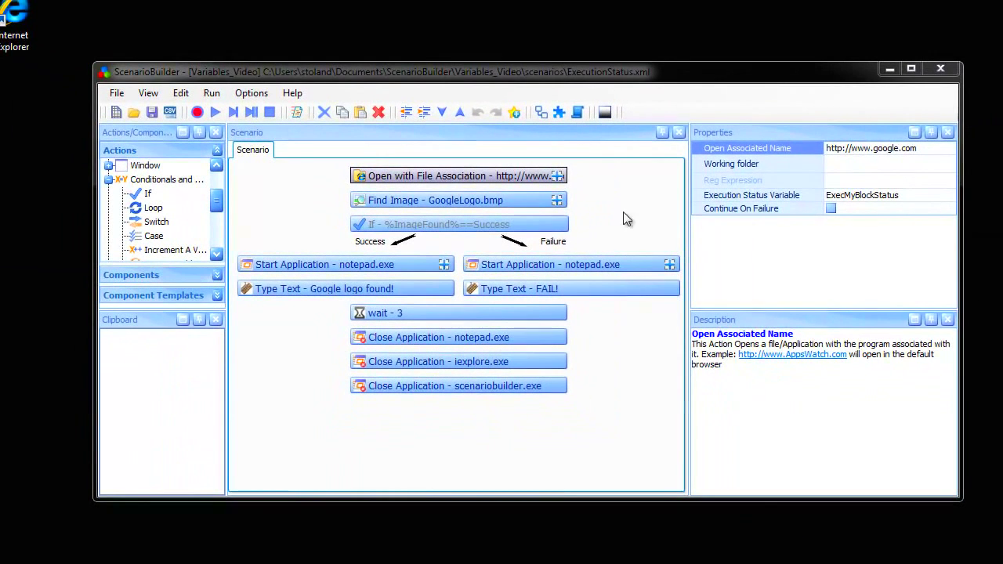
# - Check Find Image's ImageFound status variable and the If expression %ImageFound%==Success
pyautogui.click(531, 202)
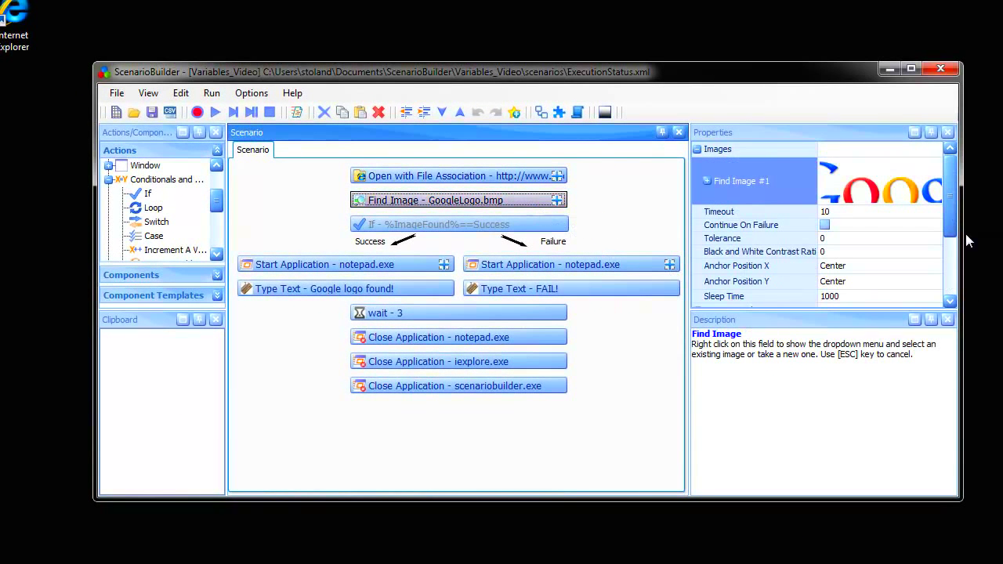
pyautogui.moveTo(950, 201); pyautogui.dragTo(950, 244)
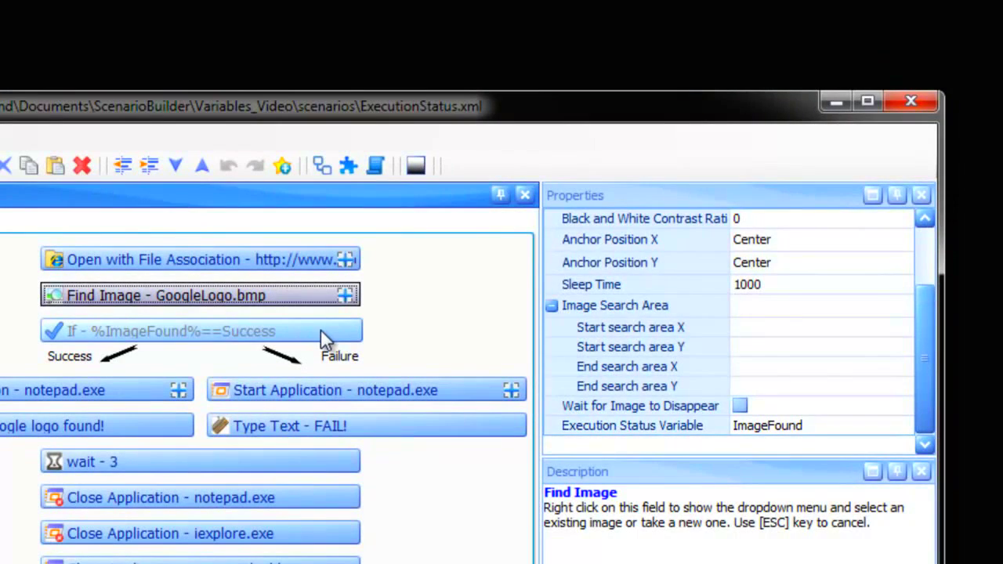
pyautogui.click(321, 333)
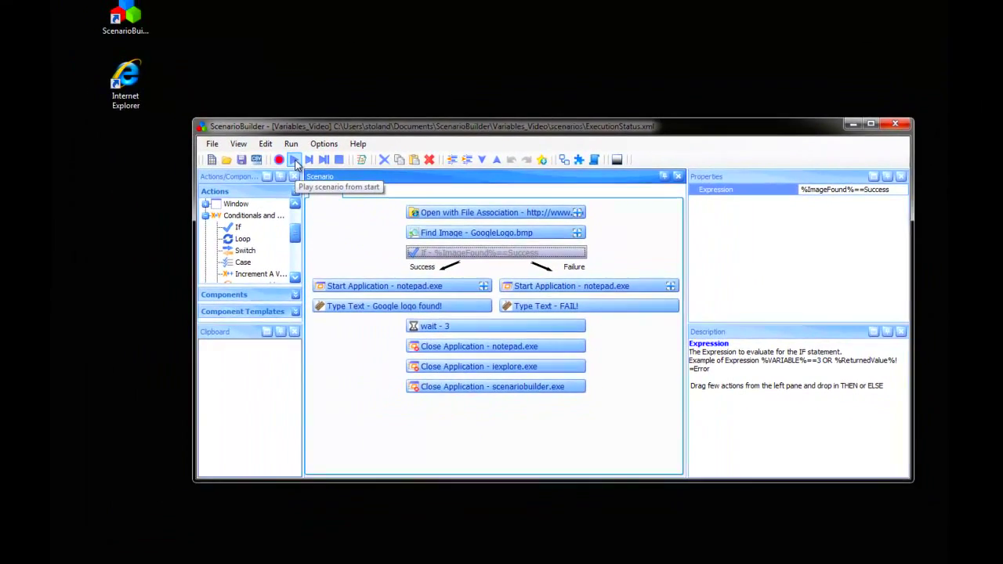
# - Run the ExecutionStatus scenario from the start; it writes 'Google logo found!' into Notepad
pyautogui.click(295, 161)
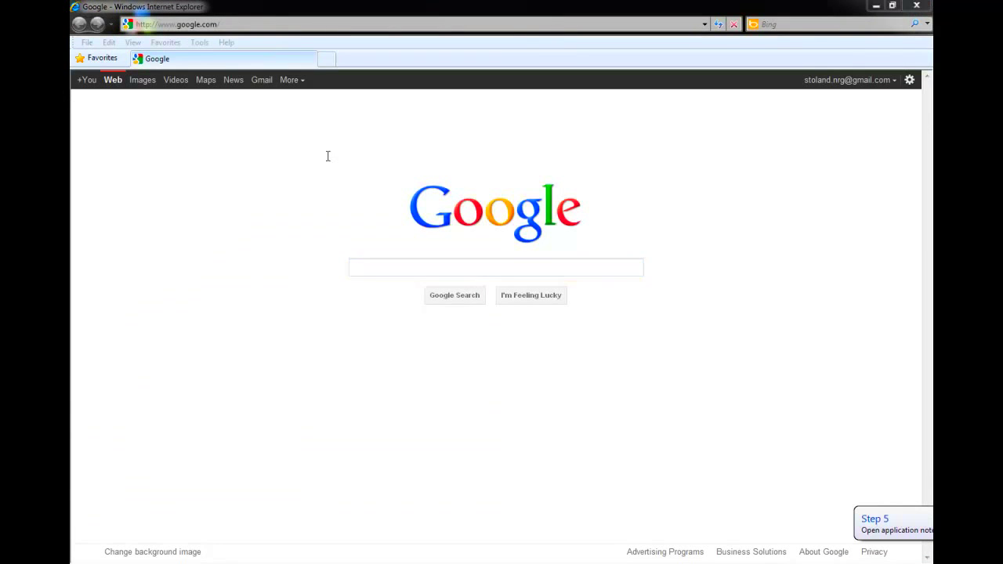
pyautogui.write('Google logo t')
pyautogui.write('ound!')
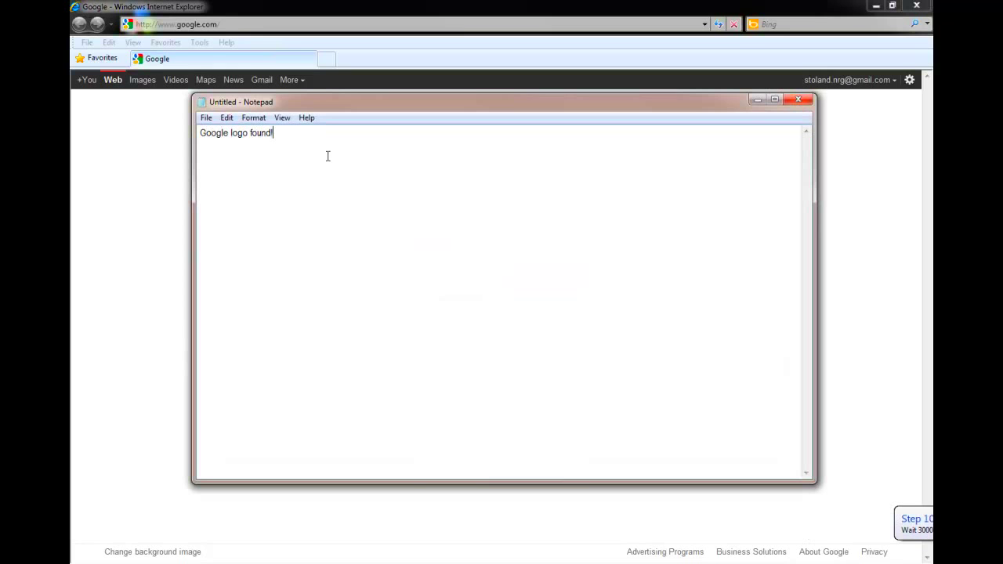